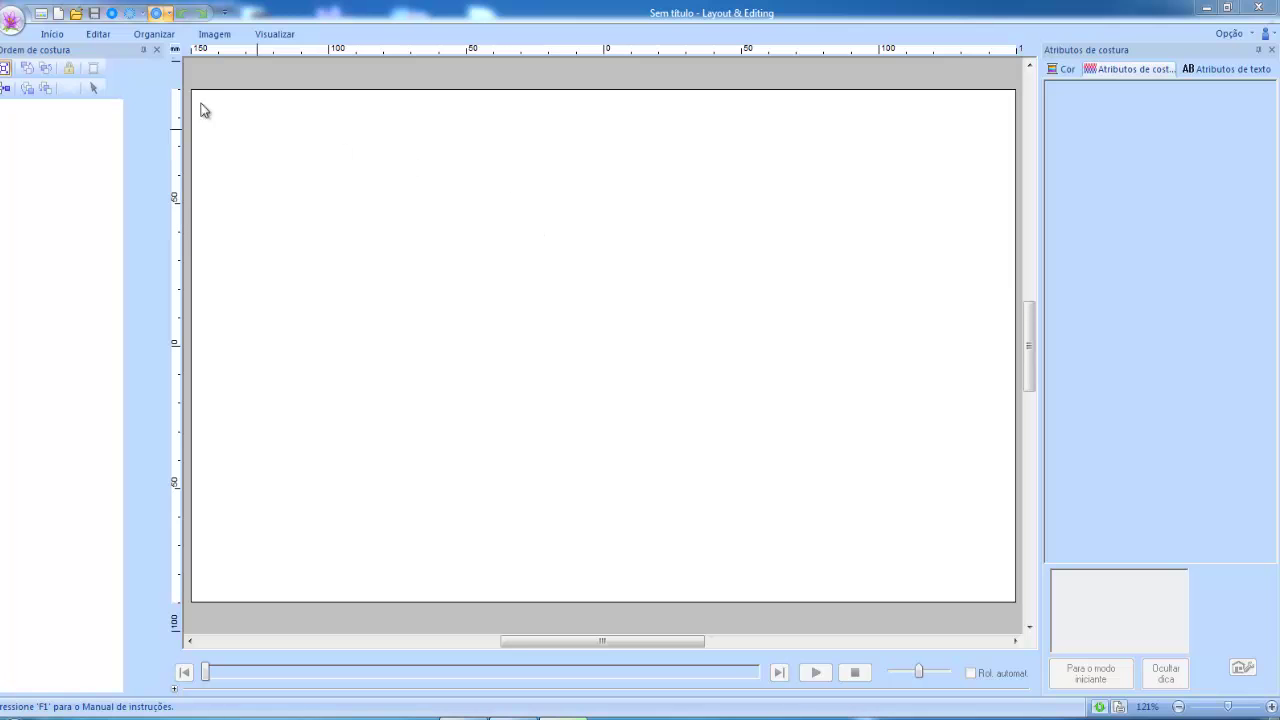
- Draw a trial rectangle about 106 mm wide and 52 mm high on the blank page, and undo it
left_click(61, 33)
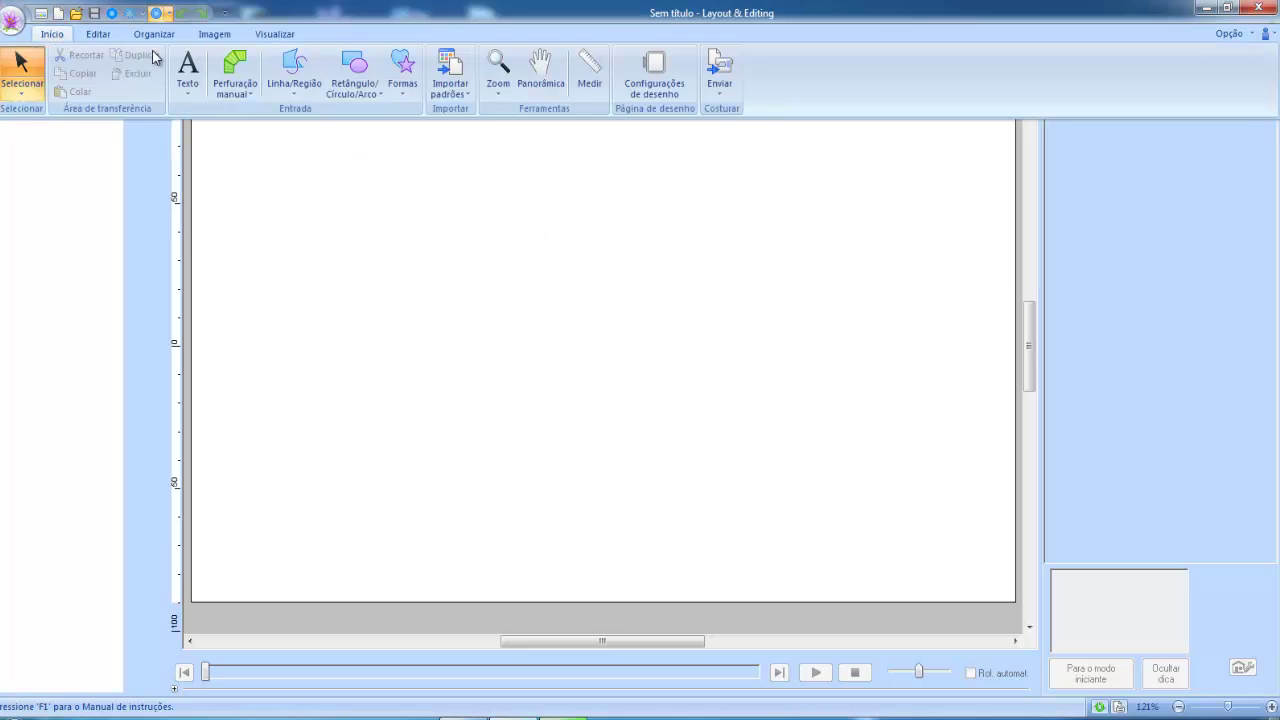
left_click(362, 85)
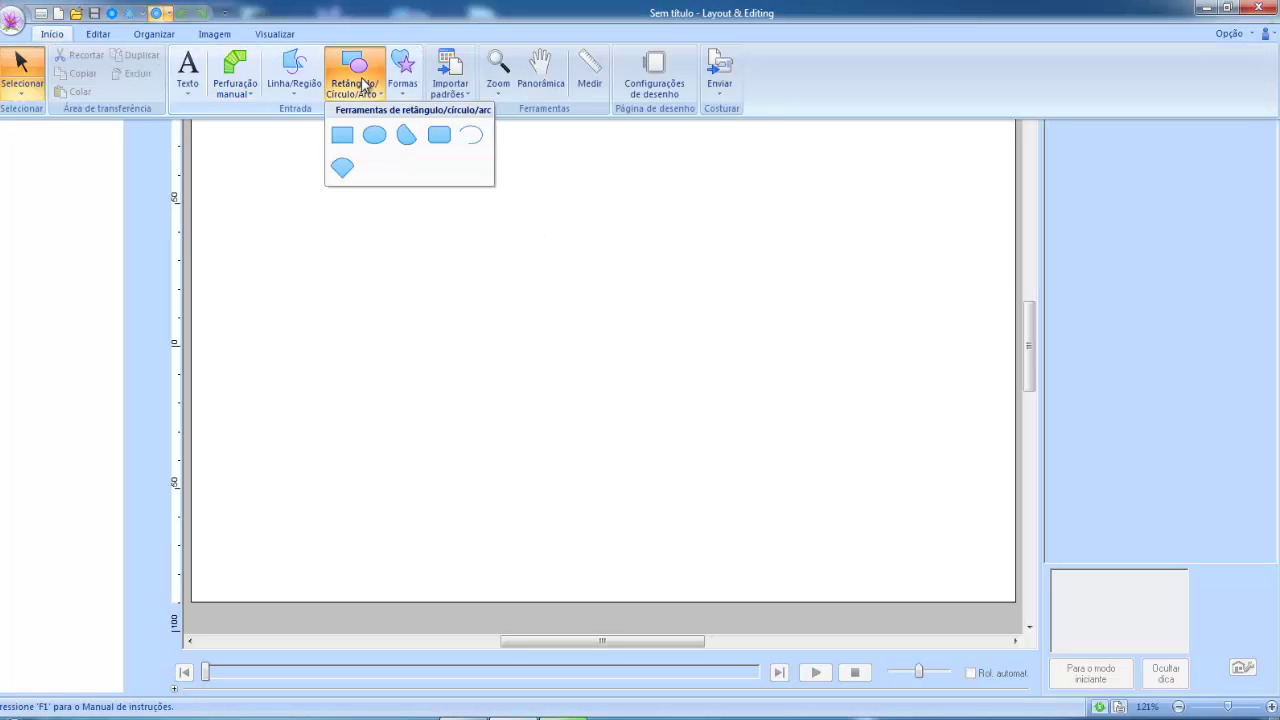
left_click(348, 138)
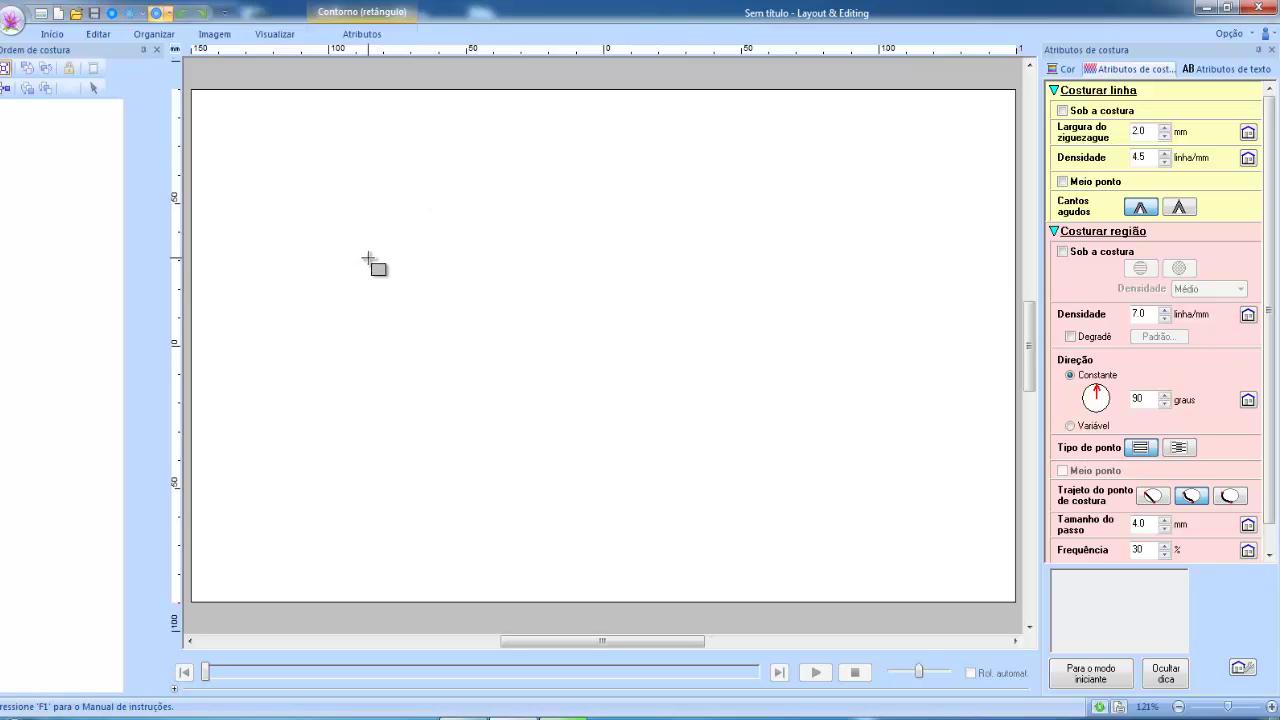
left_click_drag(397, 217, 758, 449)
left_click_drag(732, 405, 691, 367)
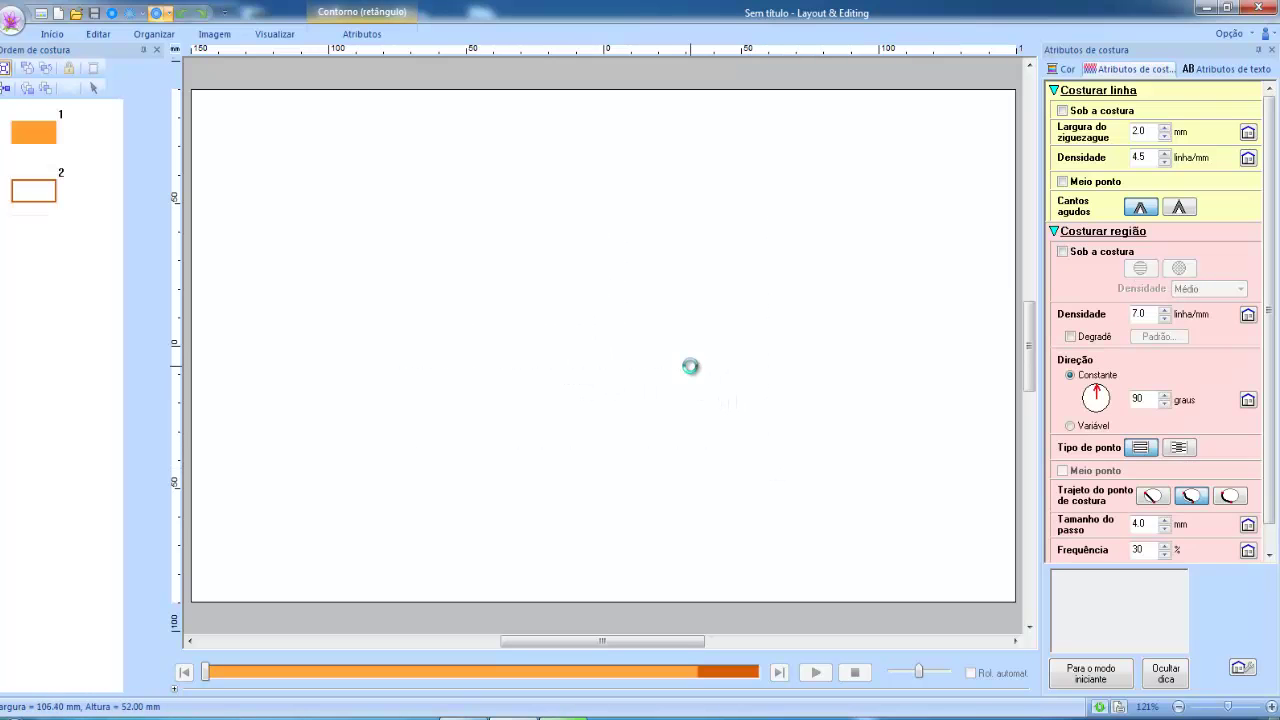
left_click(181, 13)
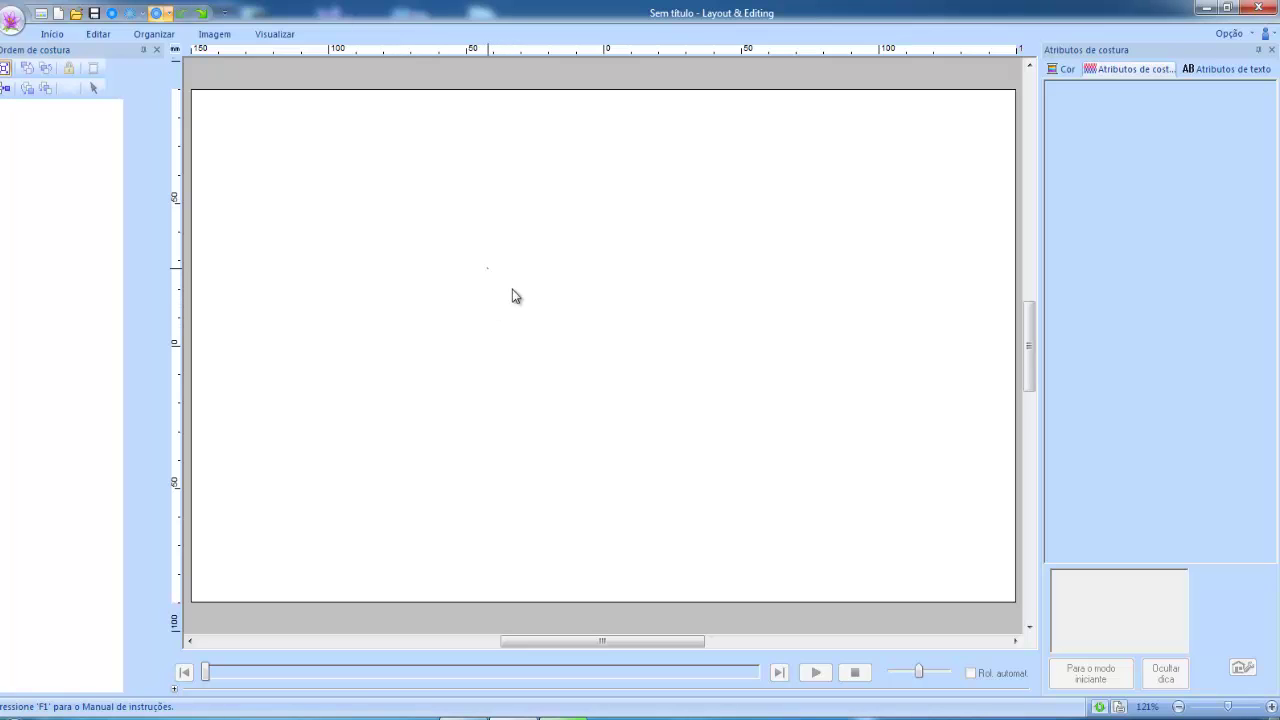
left_click_drag(512, 289, 851, 476)
left_click_drag(441, 286, 853, 528)
- Draw a square with sides of about 95 mm in the lower middle of the page using the Rectangle tool
left_click(51, 34)
left_click(352, 83)
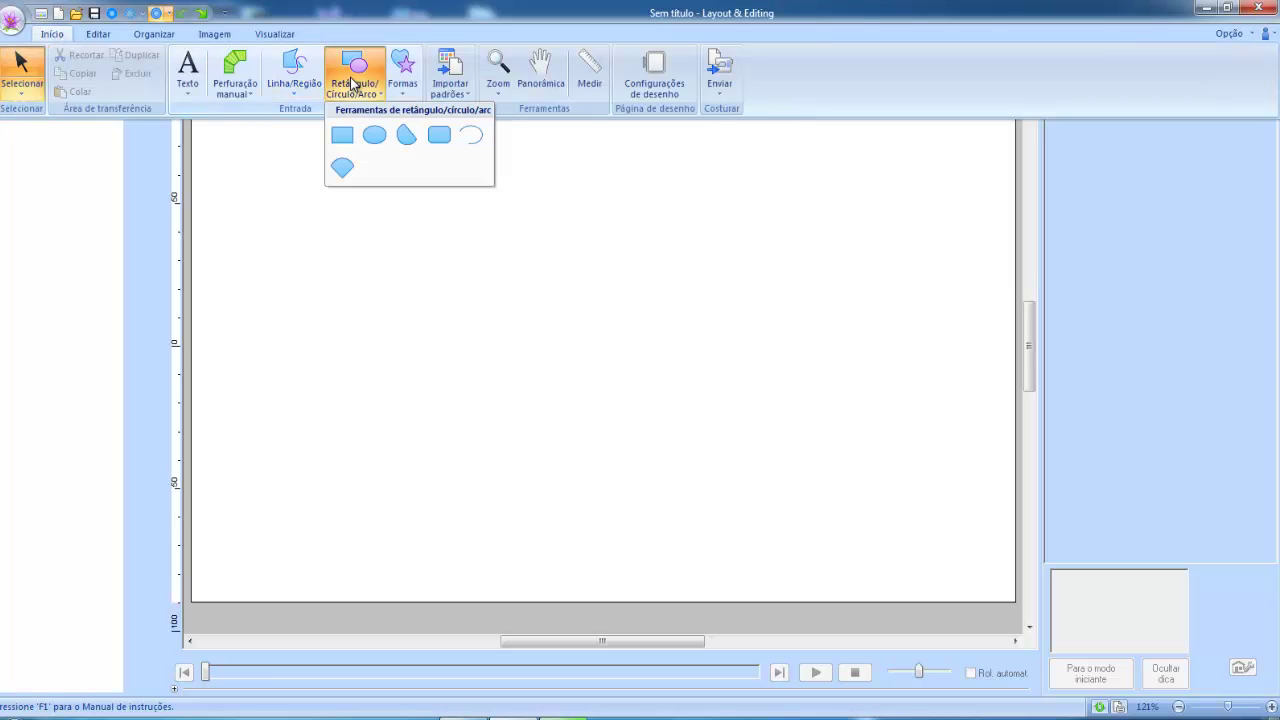
left_click(342, 134)
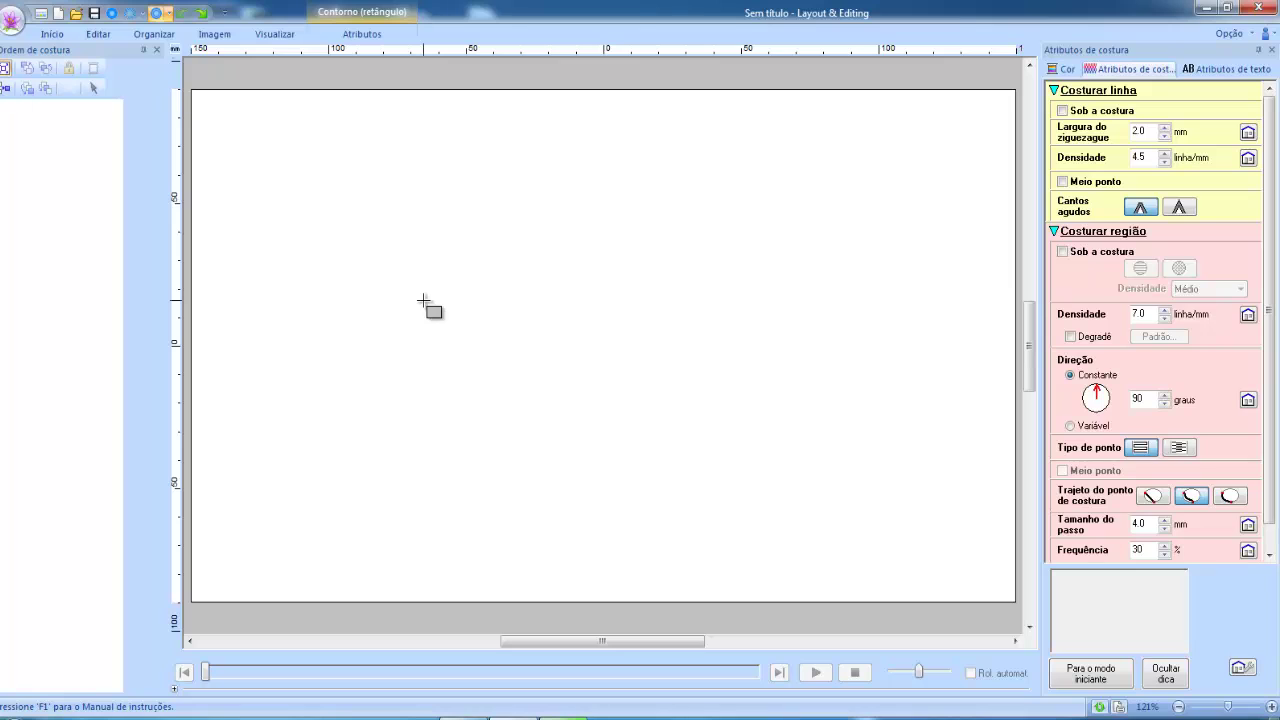
left_click_drag(423, 301, 678, 411)
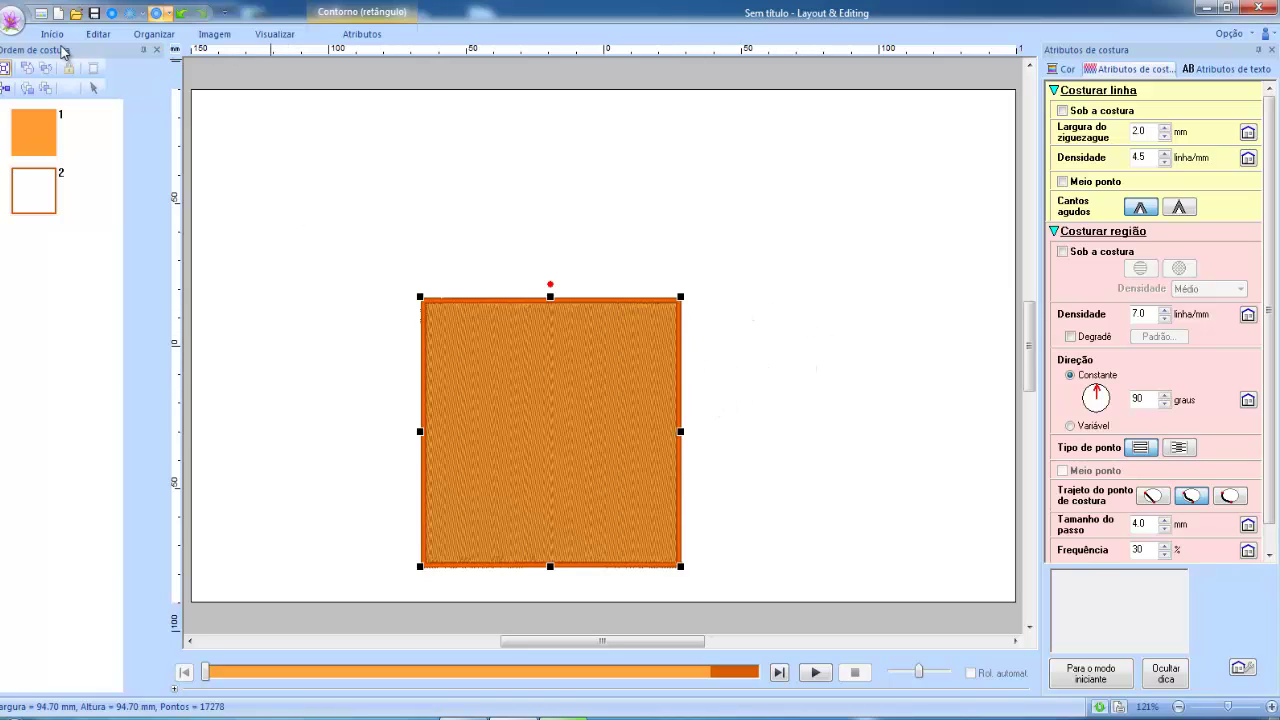
- Draw a trial ellipse about 78 mm wide and 62 mm high above the square, and undo it
left_click(46, 38)
left_click(354, 72)
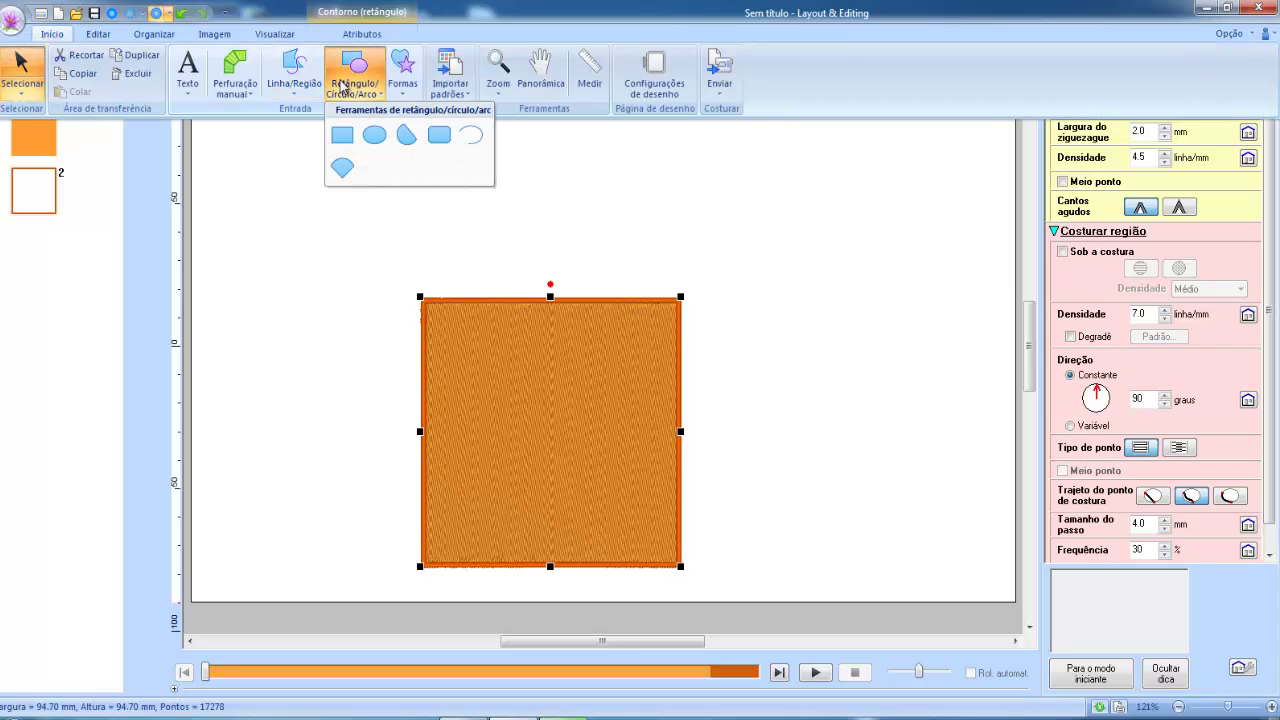
left_click(375, 136)
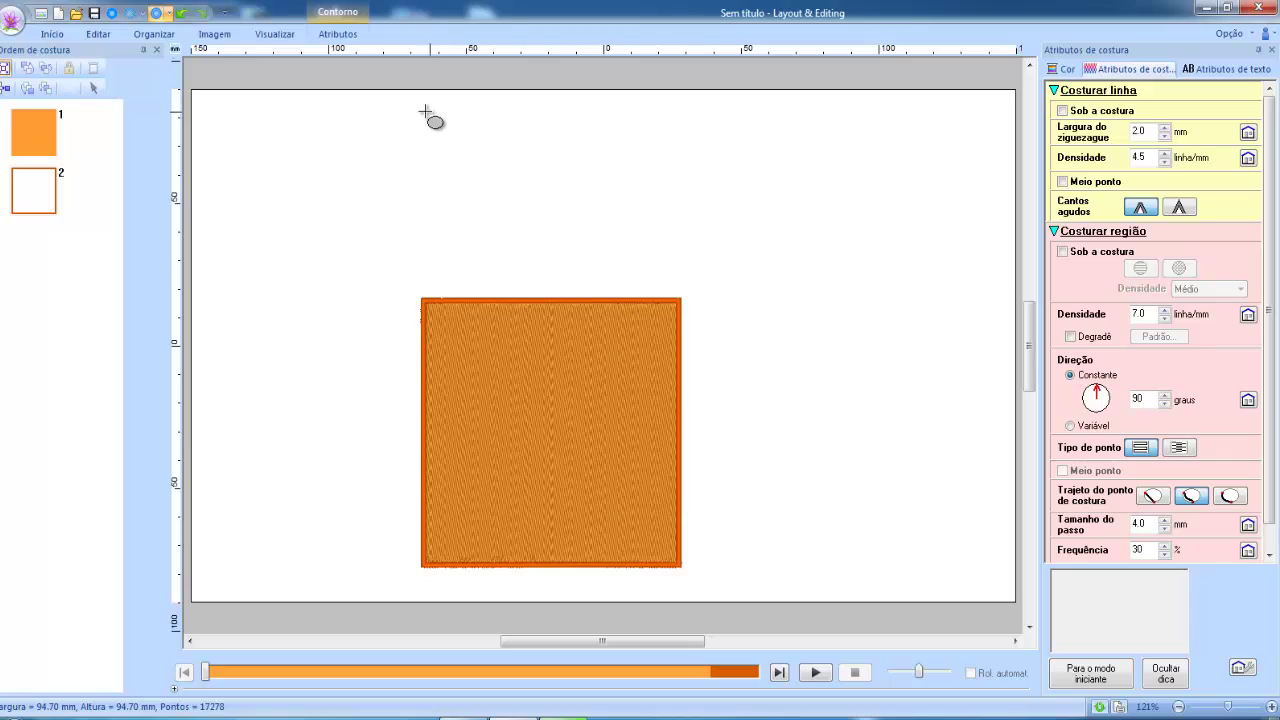
left_click_drag(420, 108, 627, 271)
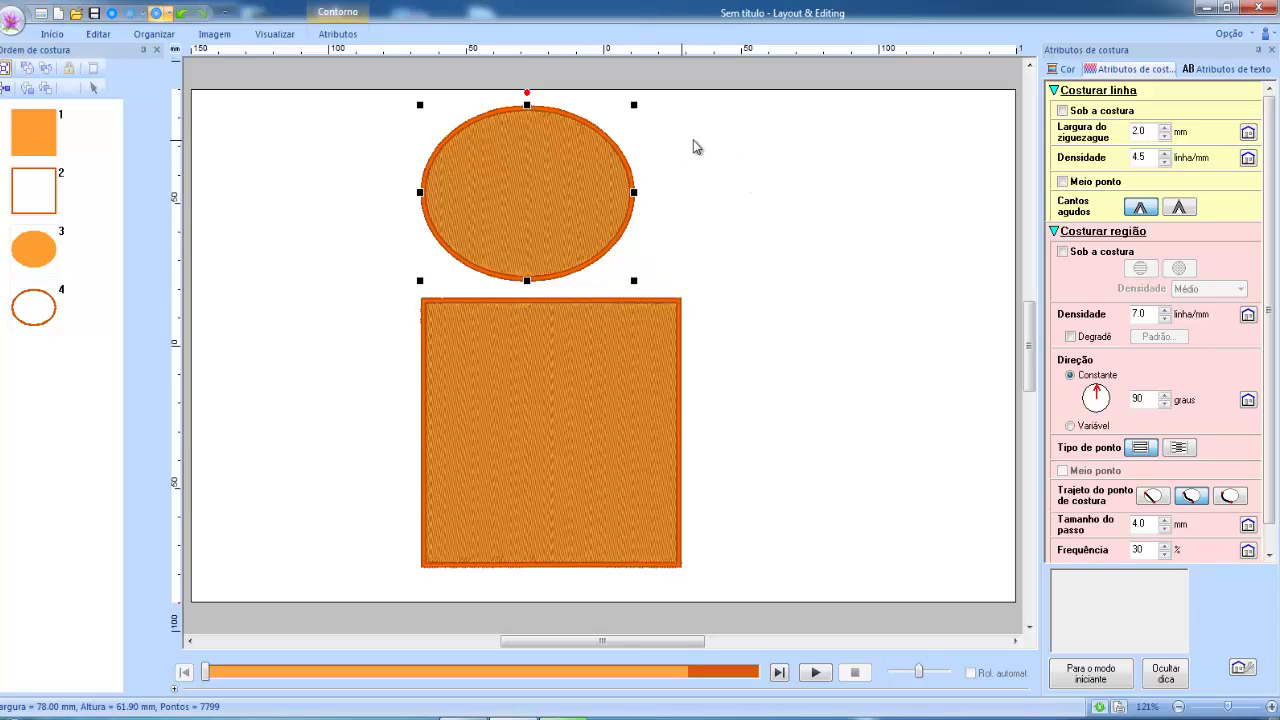
left_click(181, 13)
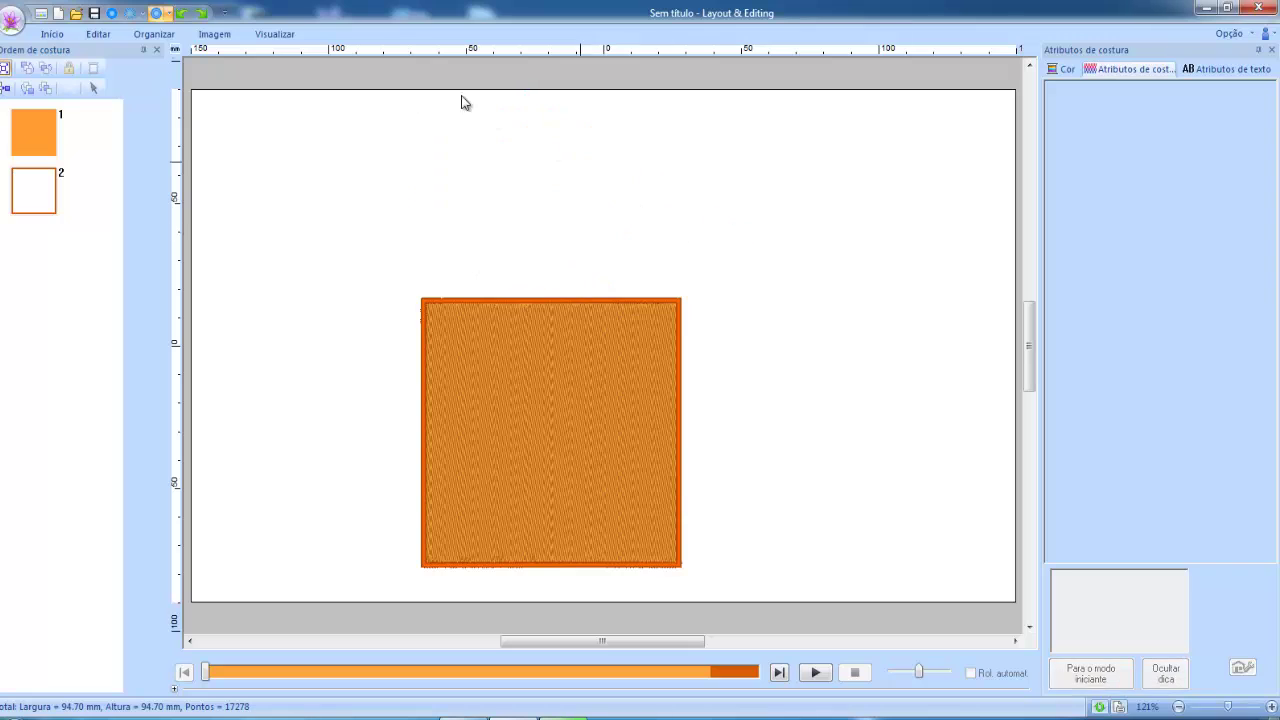
left_click_drag(505, 127, 653, 246)
- Draw a trial ellipse about 57 mm wide and 53 mm high above the square, and undo it
left_click(62, 38)
left_click(349, 66)
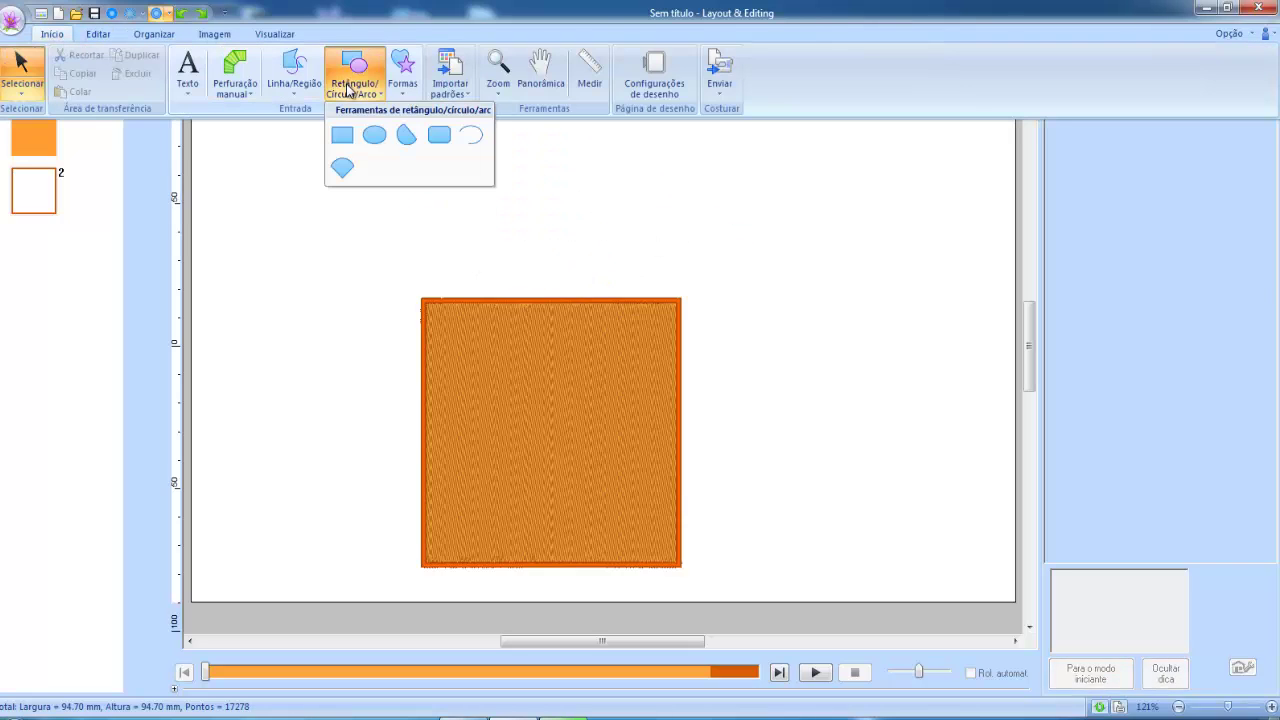
left_click(374, 134)
left_click_drag(477, 120, 627, 262)
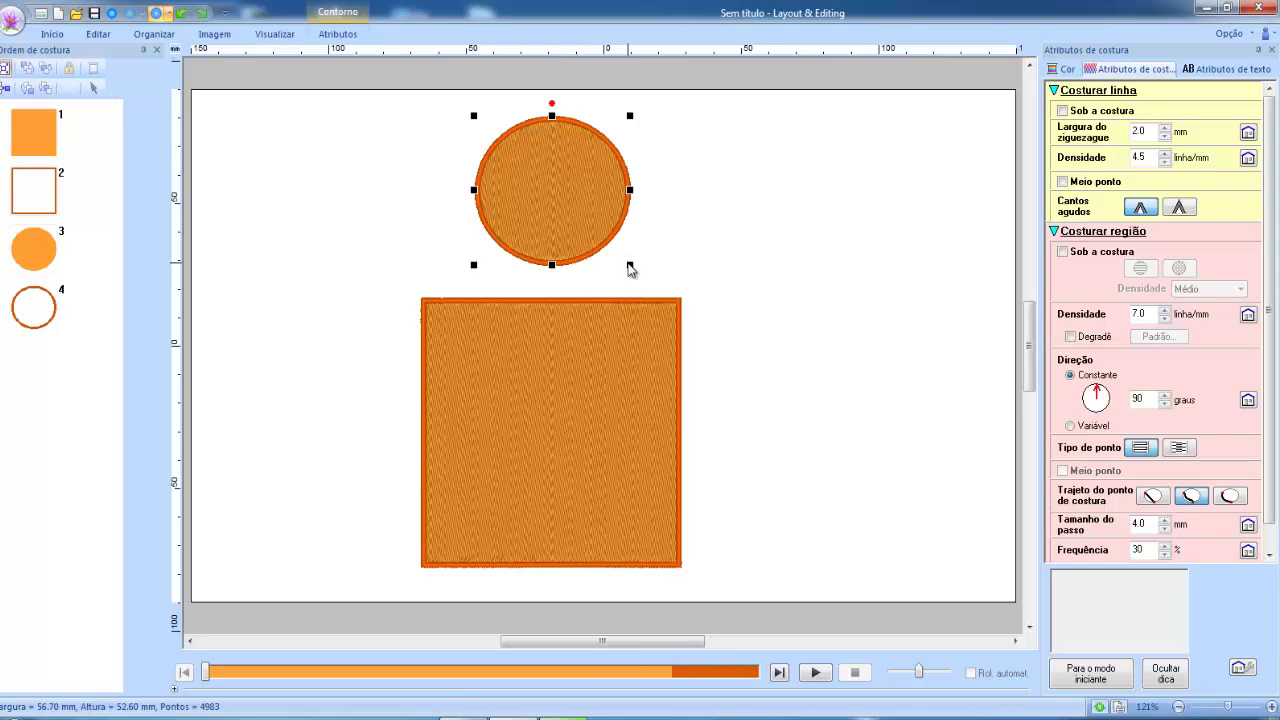
left_click(179, 13)
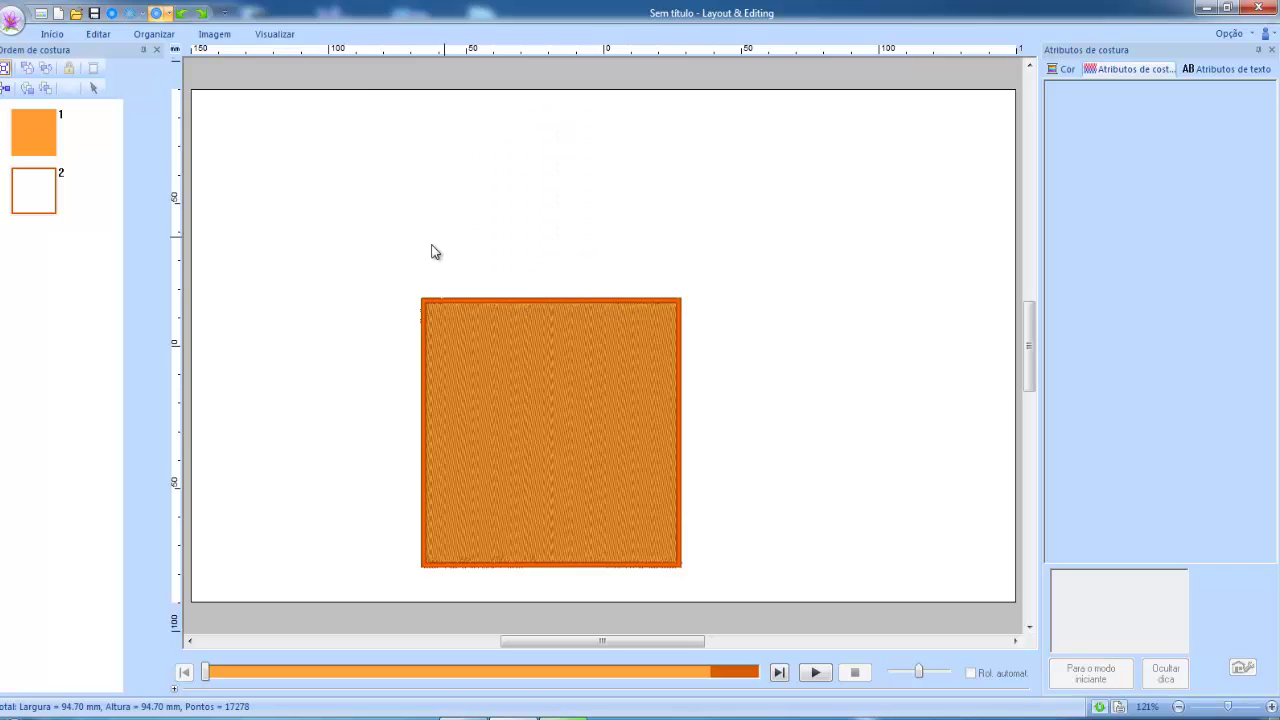
- Draw a perfect circle about 50 mm in diameter centred above the square
left_click(45, 35)
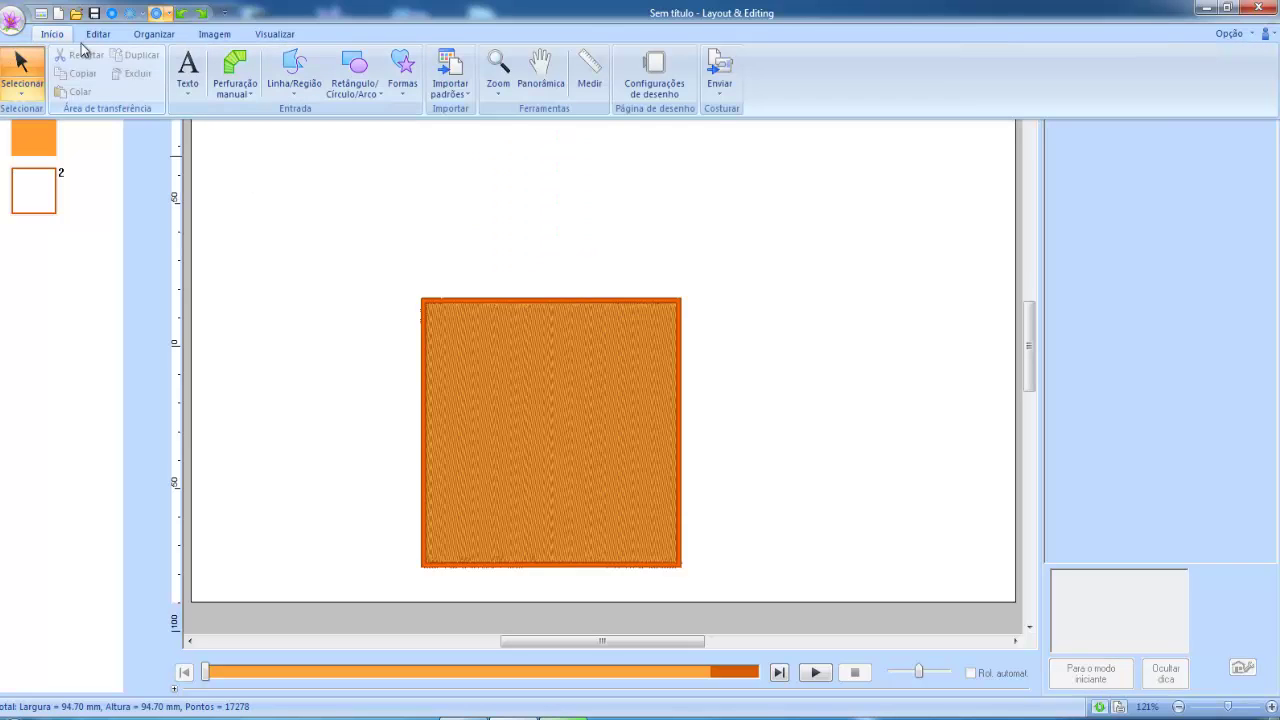
left_click(341, 75)
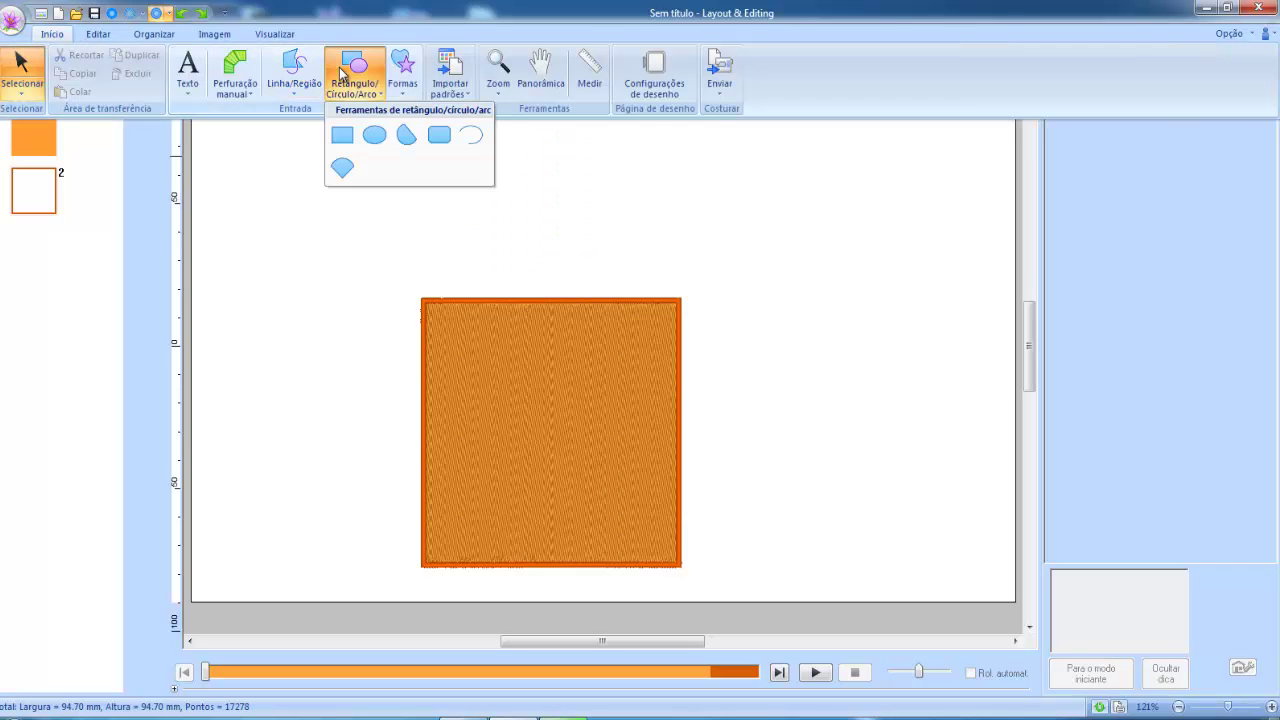
left_click(374, 136)
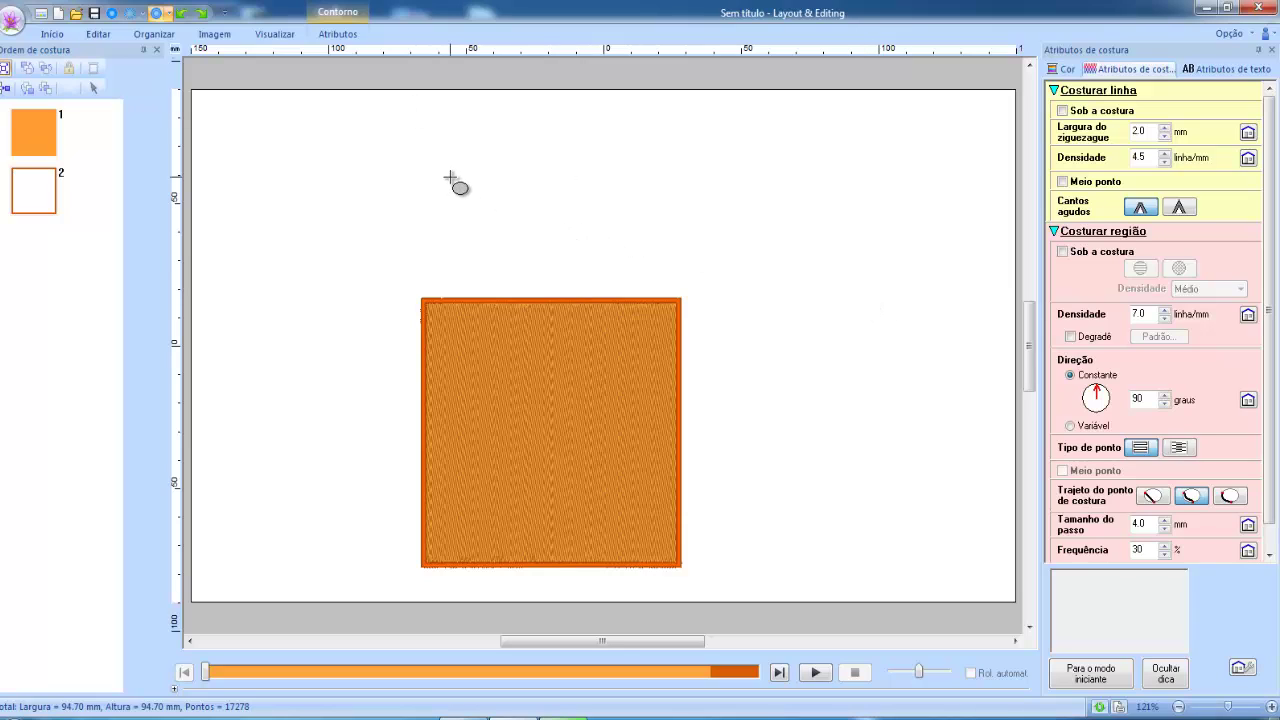
left_click_drag(483, 140, 609, 270)
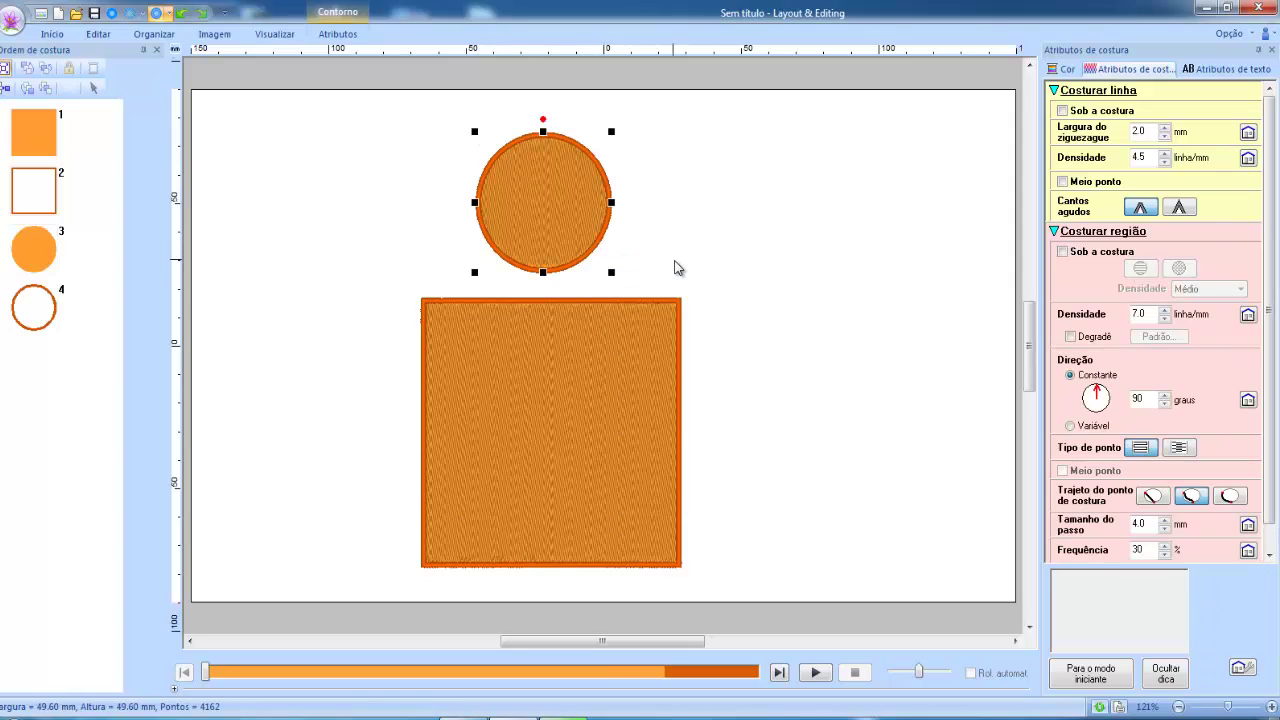
- Move the circle to the page's upper-left corner and the square to the page's left side below it
left_click_drag(560, 197, 330, 181)
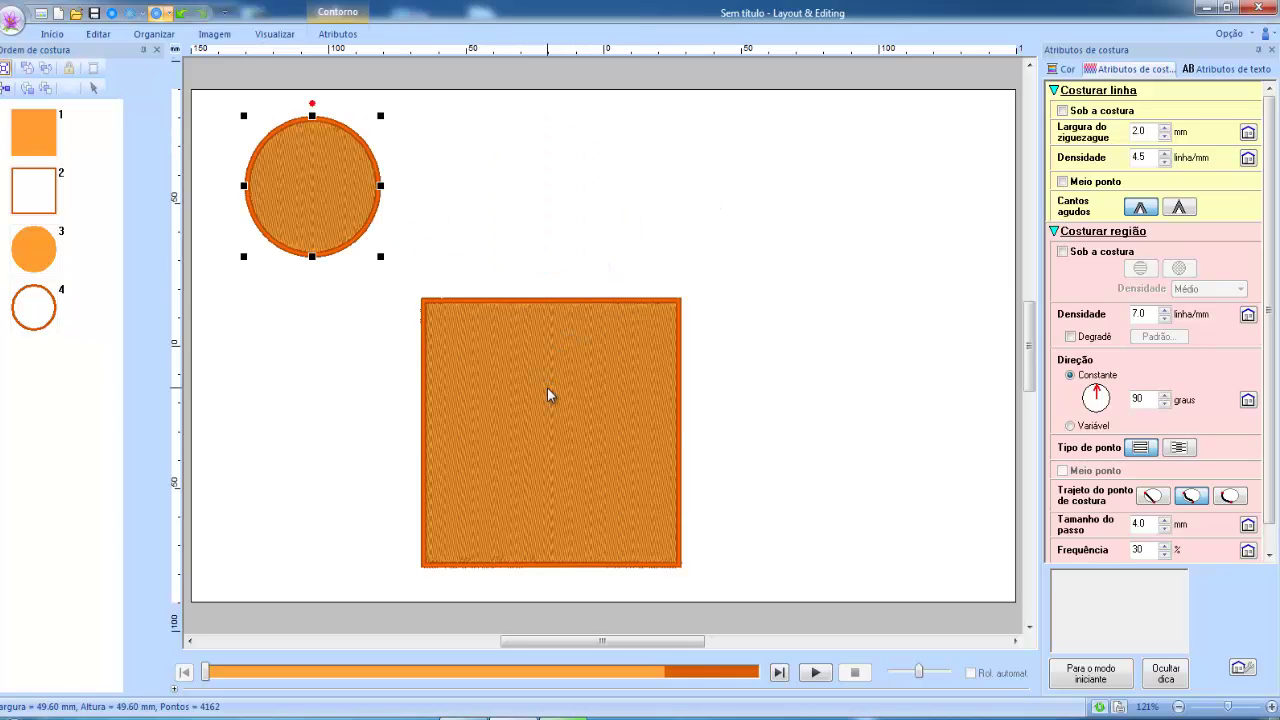
left_click_drag(547, 387, 350, 390)
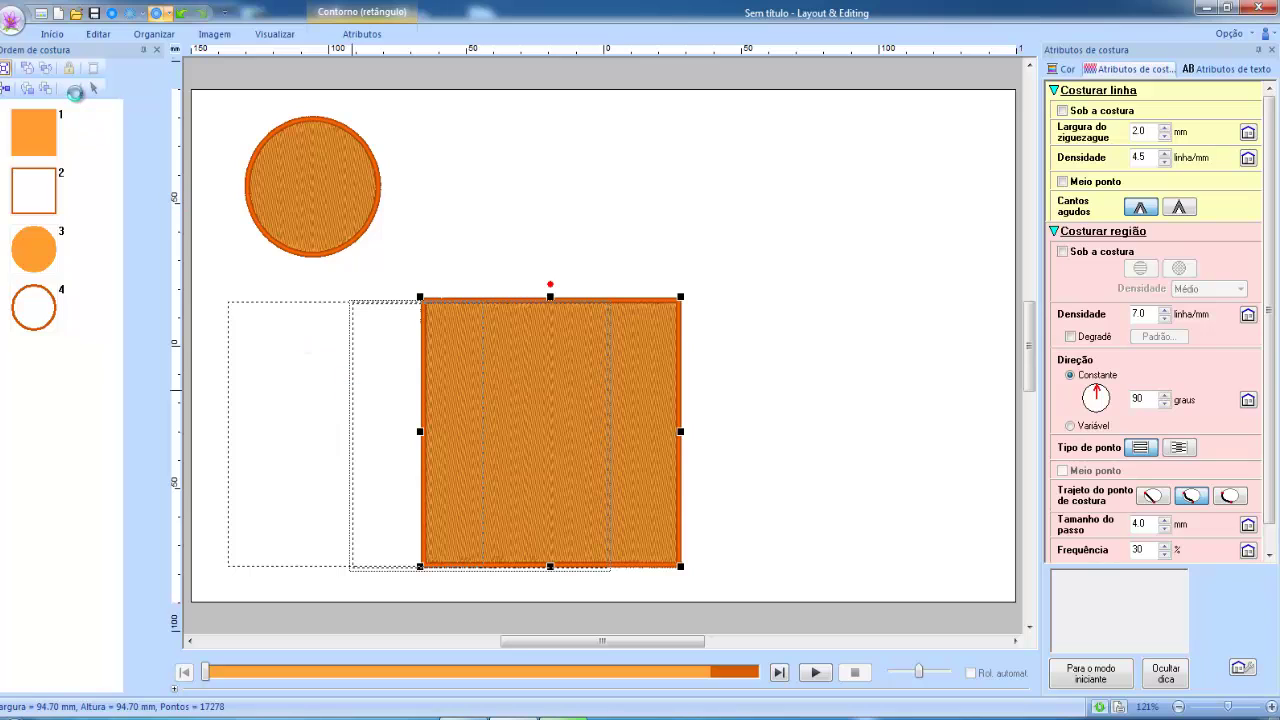
- Draw a trial arc-and-chord shape about 79 mm wide and 68 mm high beside the circle, and undo it
left_click(50, 34)
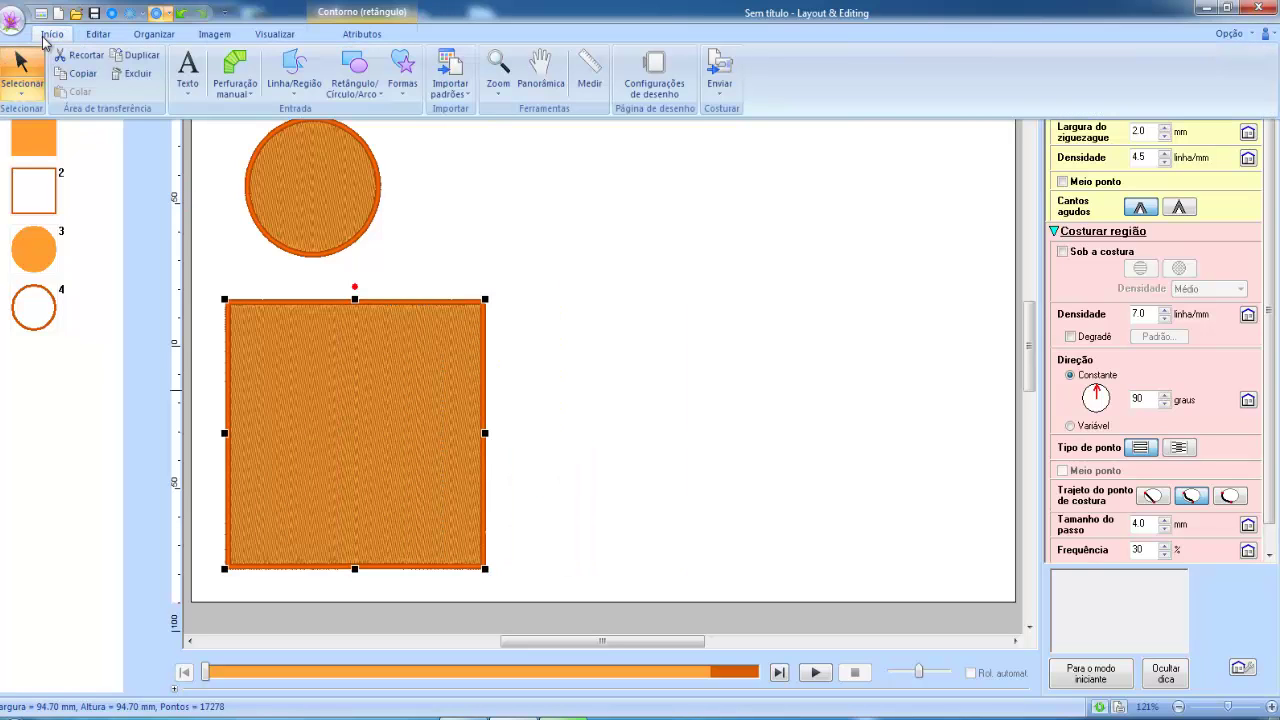
left_click(357, 66)
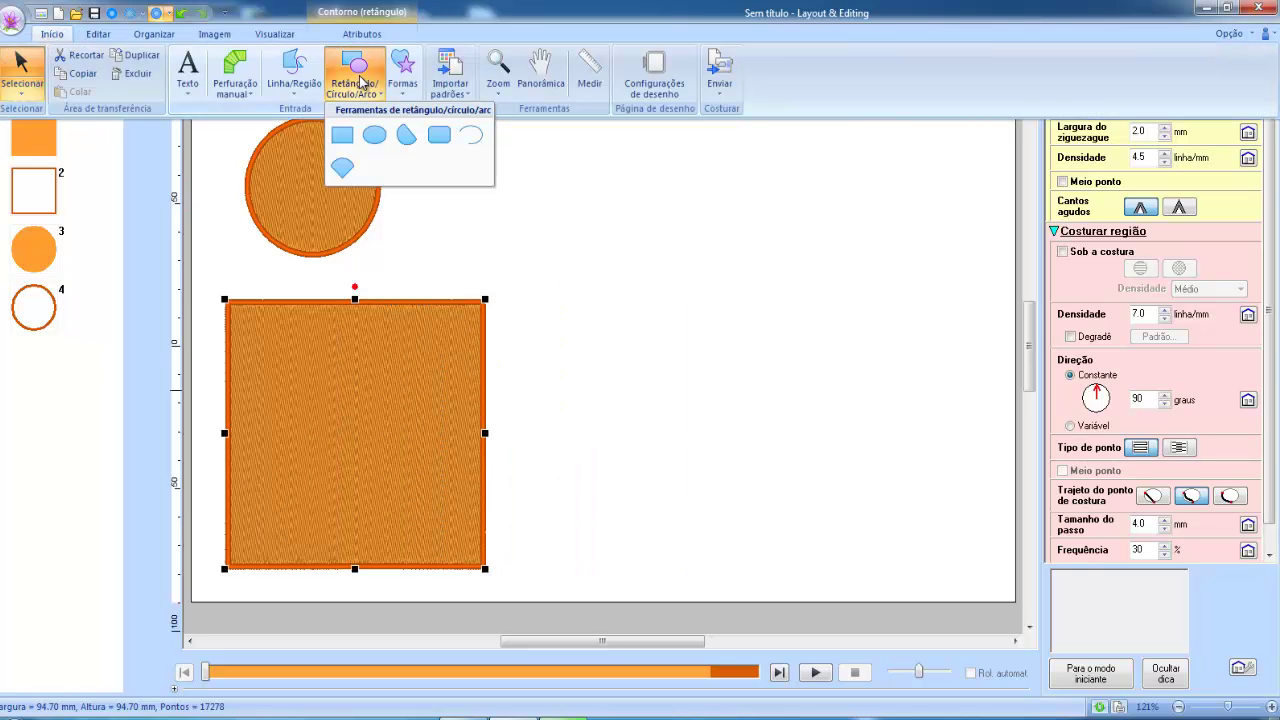
left_click(406, 136)
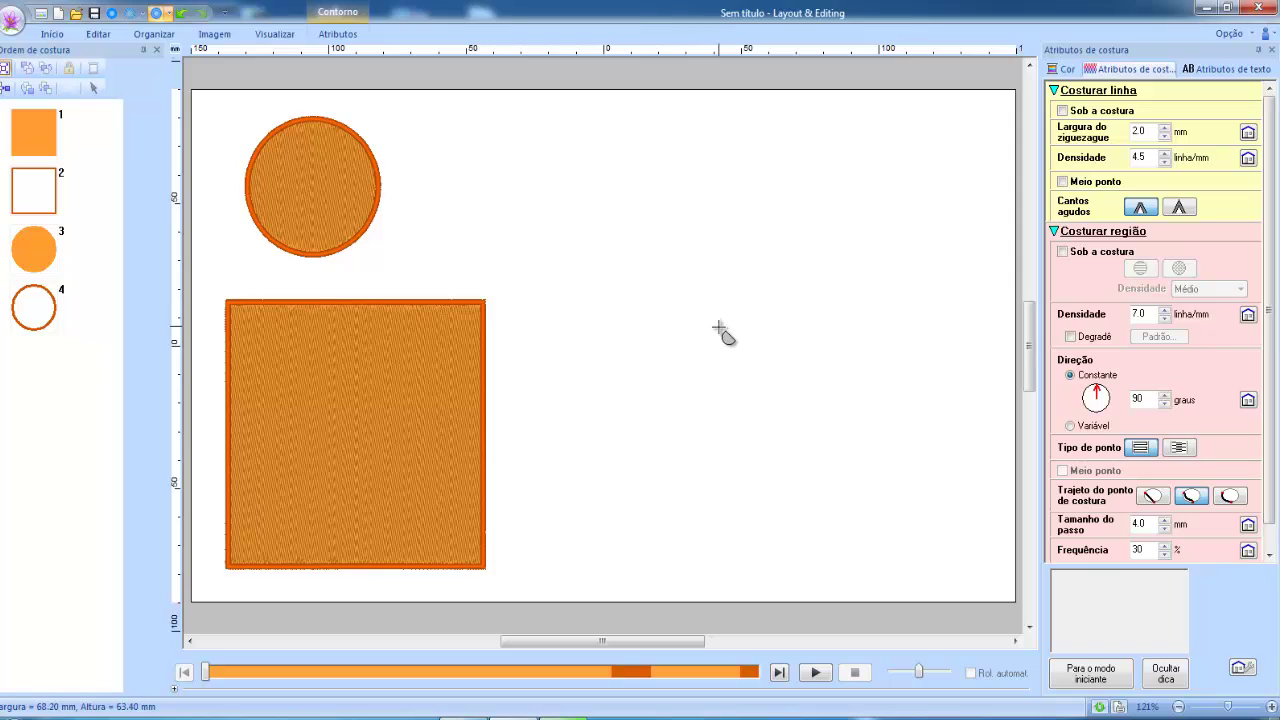
left_click_drag(720, 330, 765, 374)
left_click(794, 350)
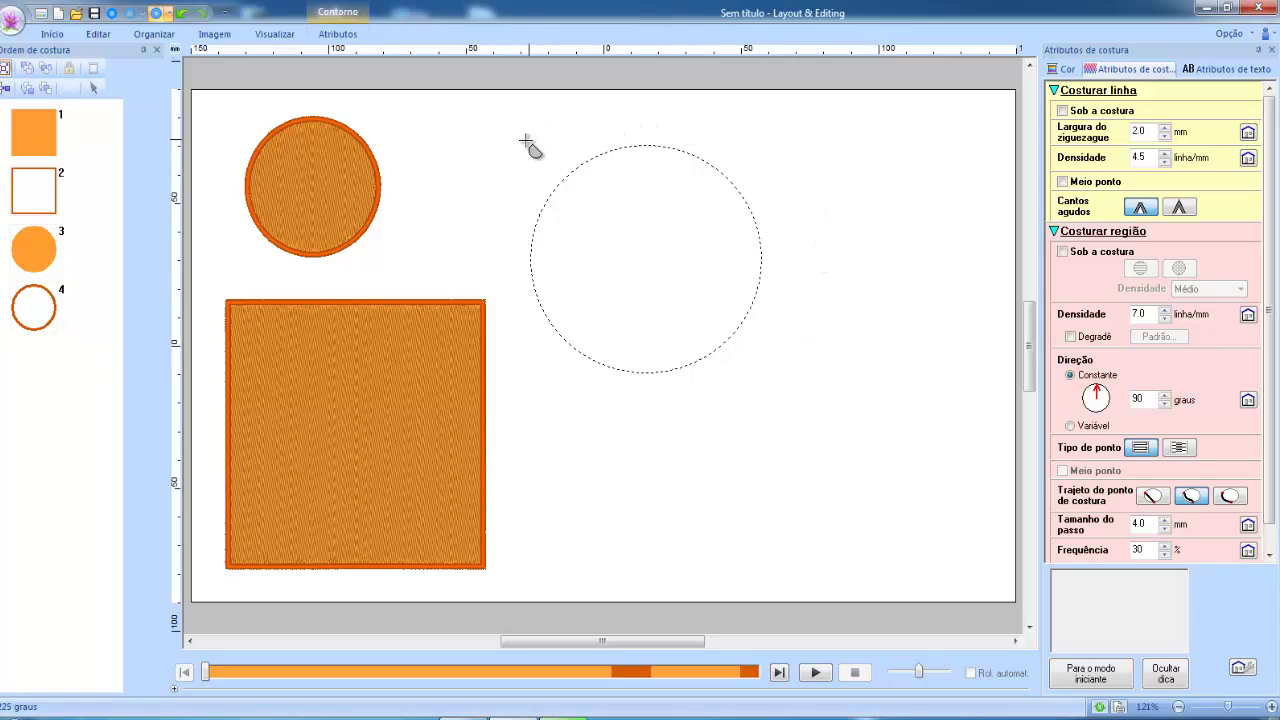
left_click(492, 156)
left_click(764, 357)
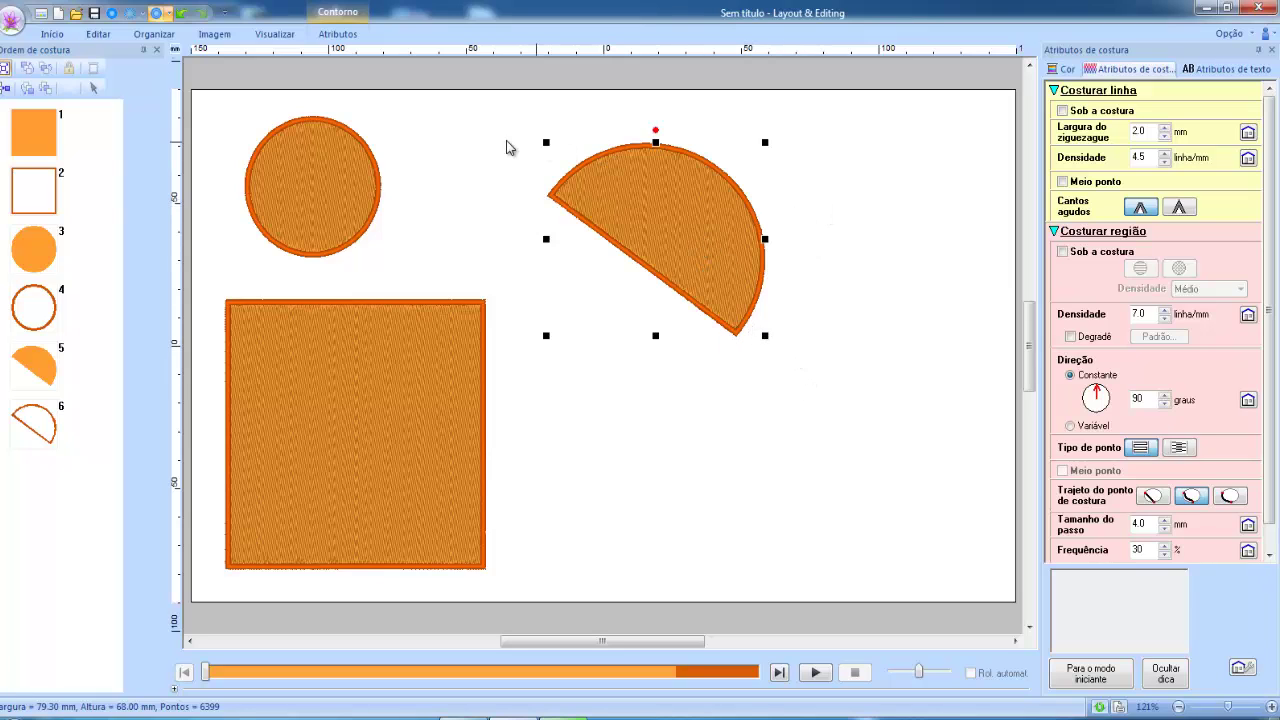
left_click(179, 13)
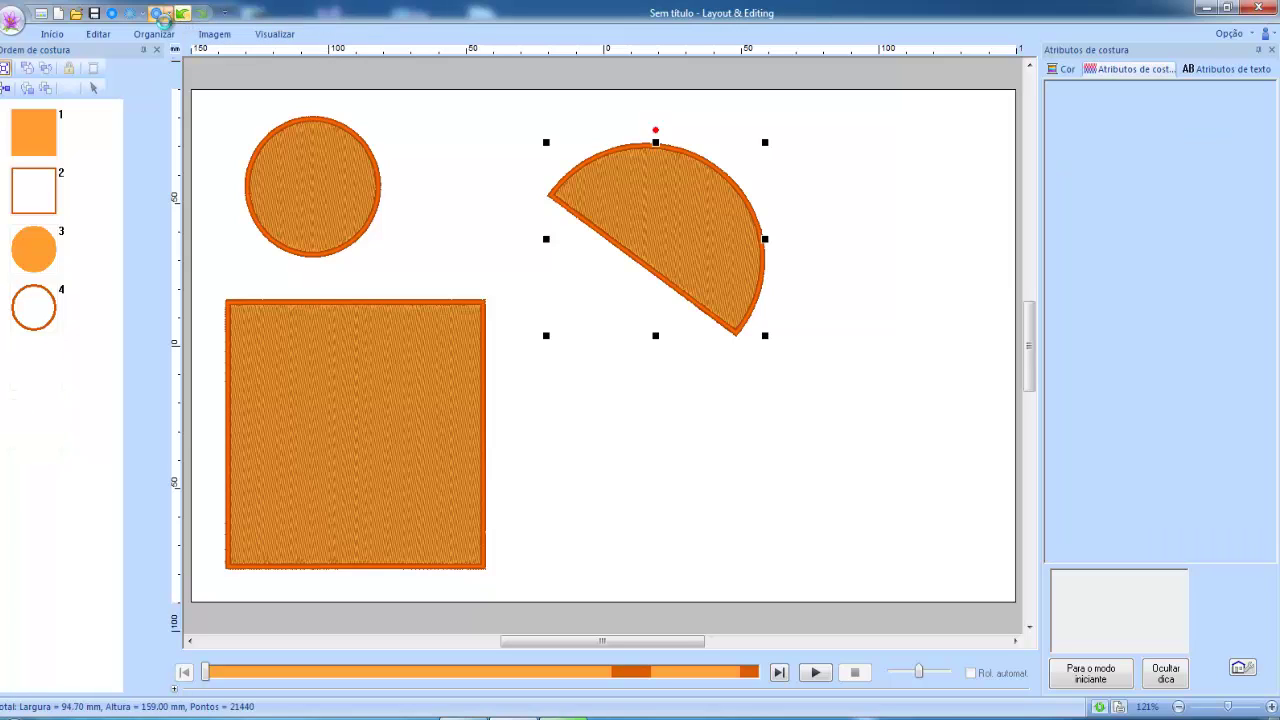
- Draw an arc-and-chord shape about 66 mm wide and 82 mm high, with its straight edge facing the circle
left_click(50, 33)
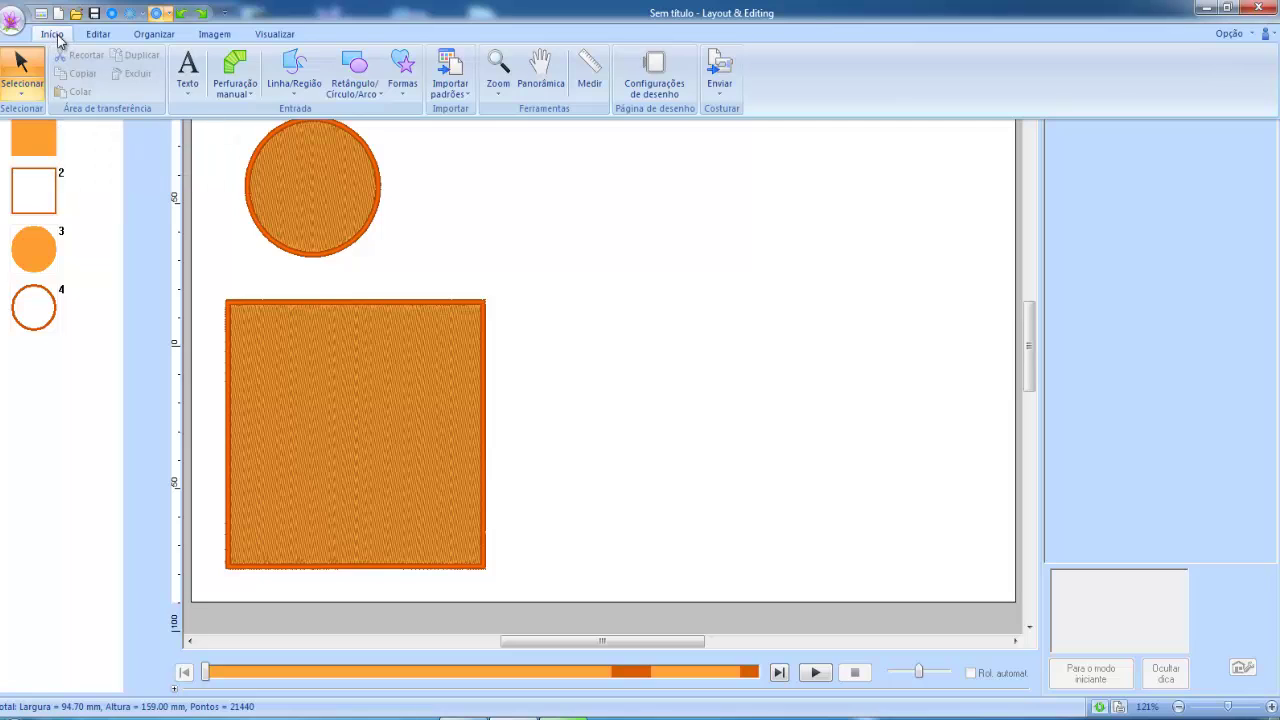
left_click(378, 88)
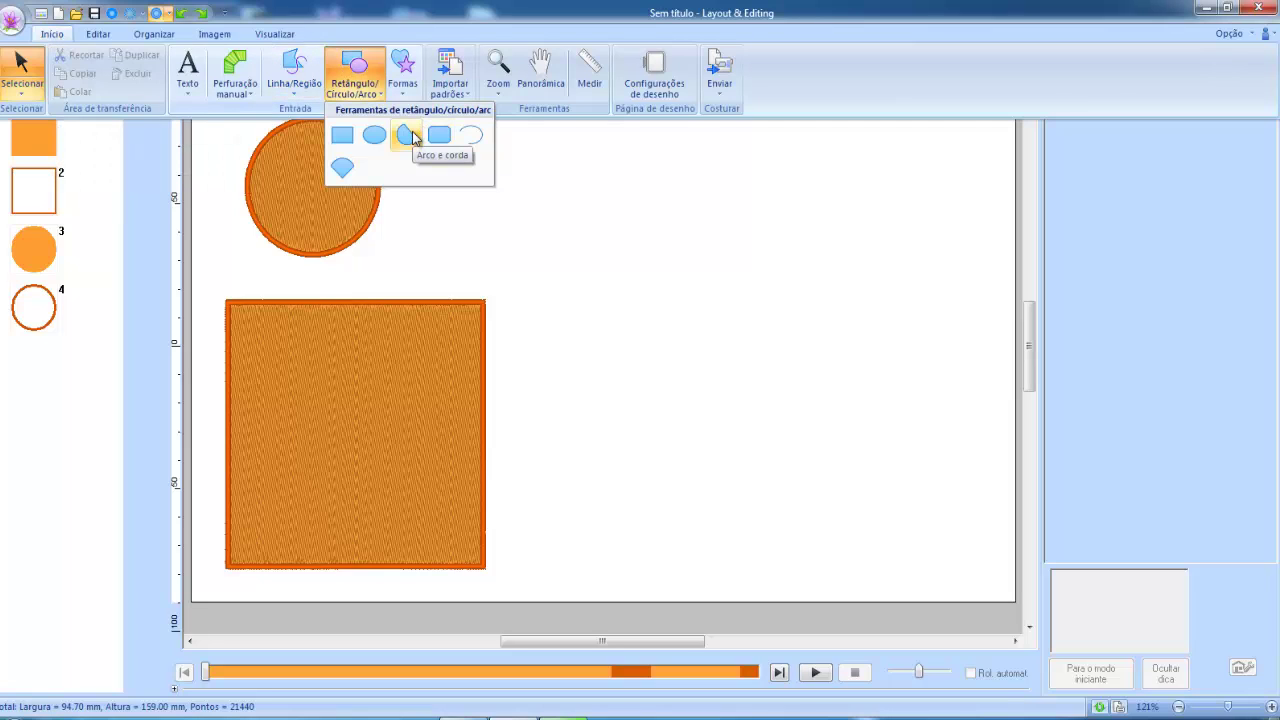
left_click(406, 134)
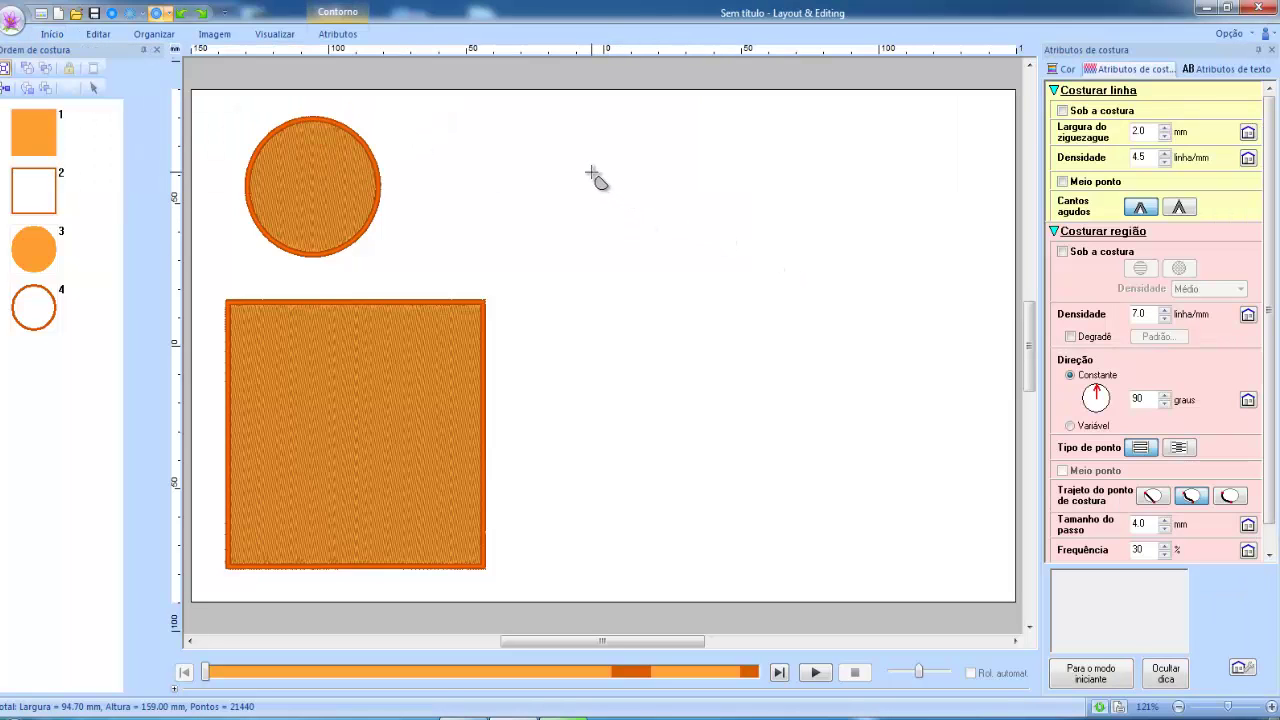
left_click_drag(592, 173, 818, 351)
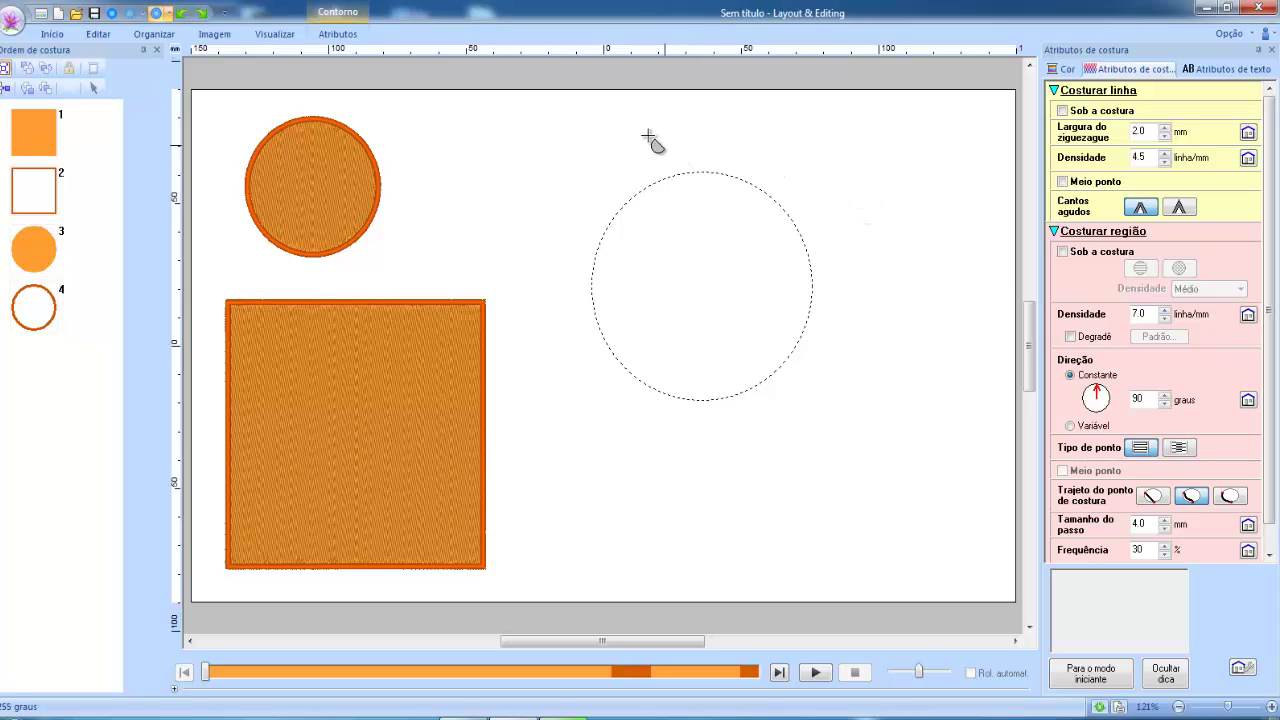
key("Escape")
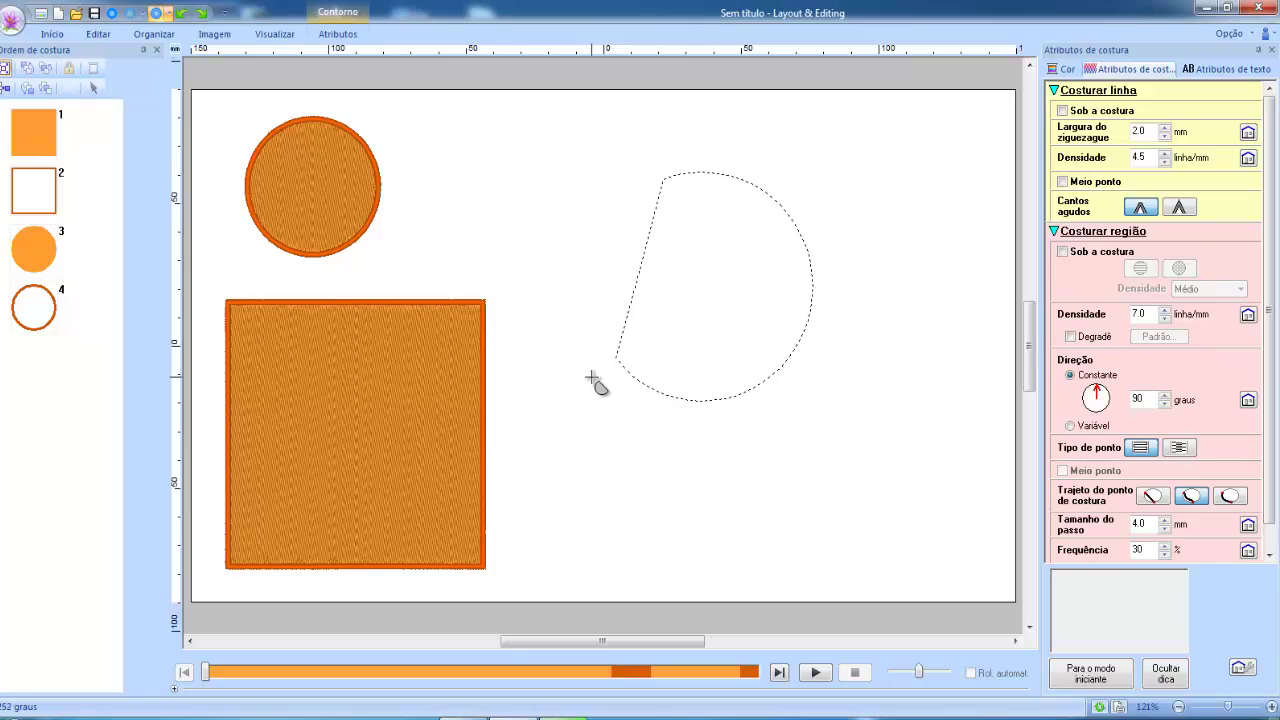
left_click(628, 387)
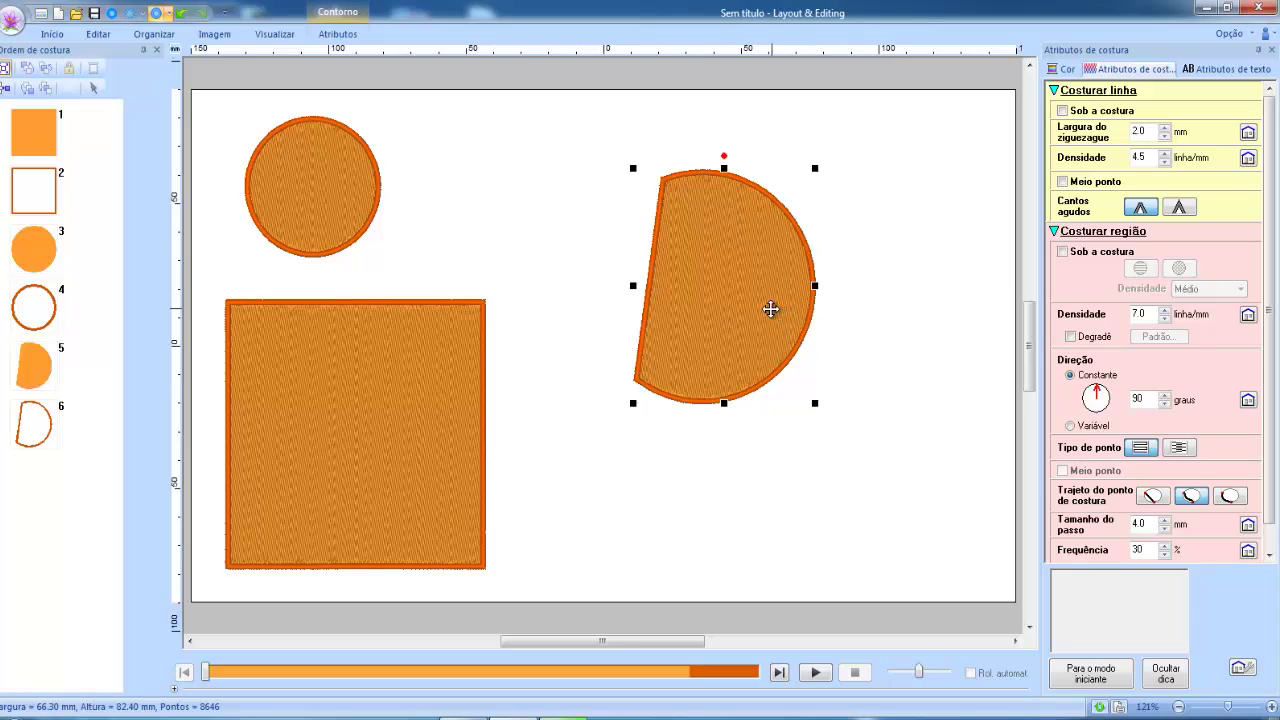
- Shrink the arc-and-chord shape to about 50 by 62 mm and place it beside the circle, above the square
left_click_drag(770, 310, 564, 210)
left_click_drag(605, 68, 560, 128)
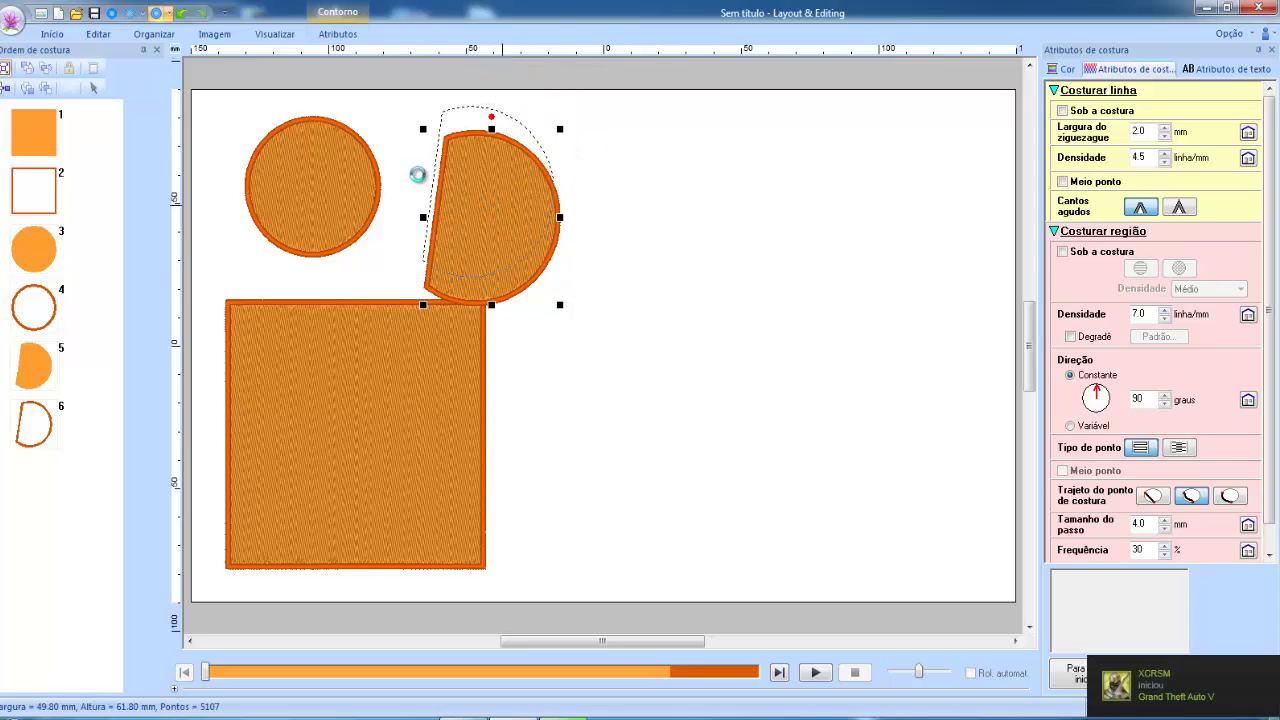
- Draw a trial rounded rectangle about 131 mm wide and 92 mm high beside the arc-and-chord shape, and undo it
left_click(54, 36)
left_click(354, 78)
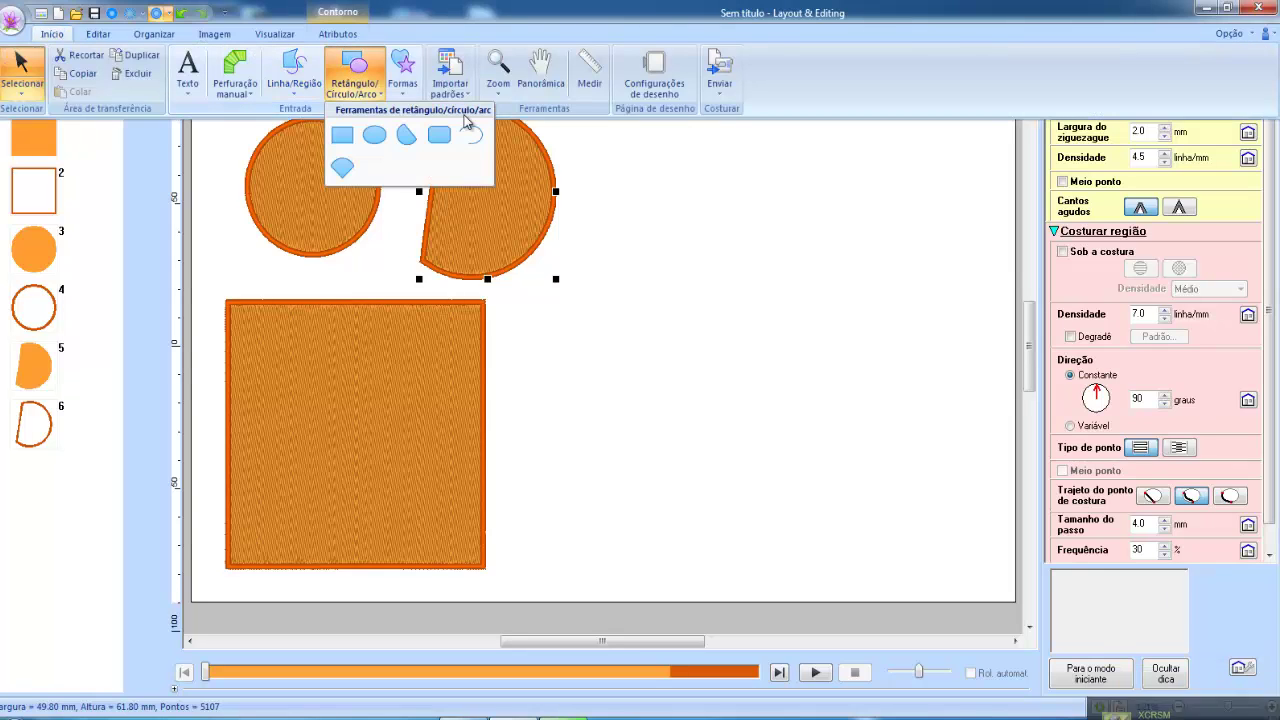
left_click(443, 137)
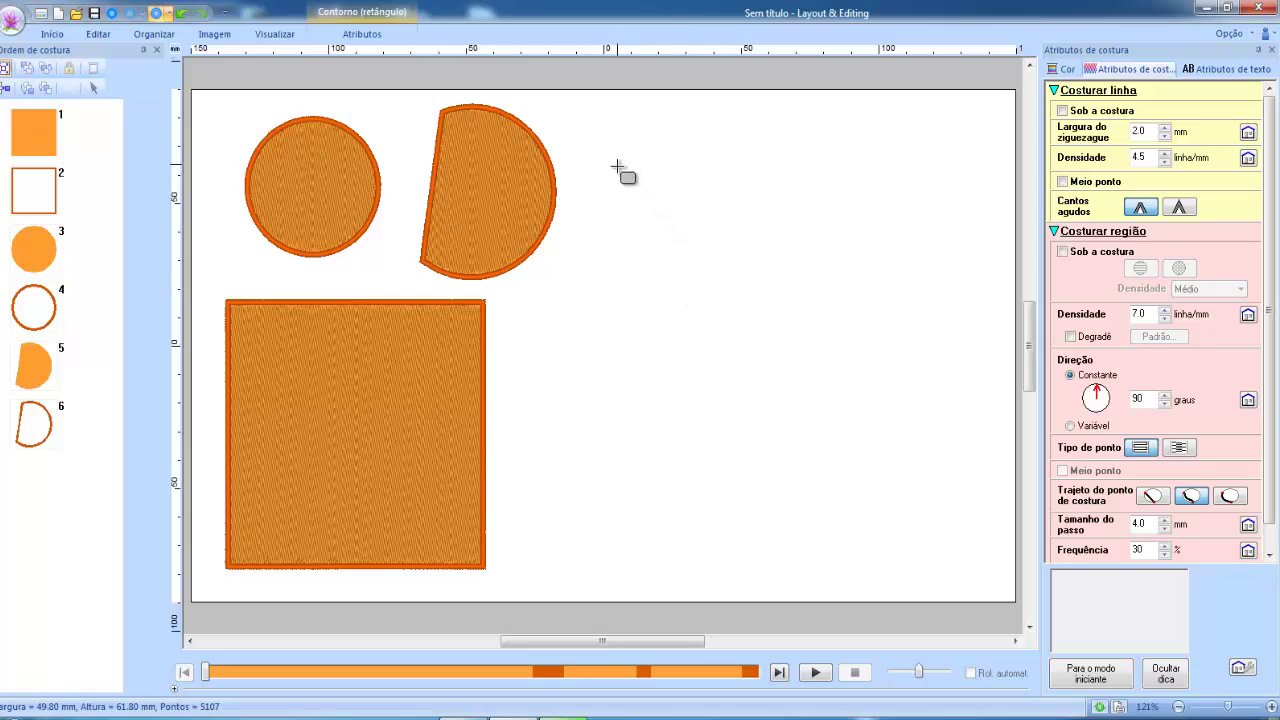
left_click_drag(598, 137, 954, 395)
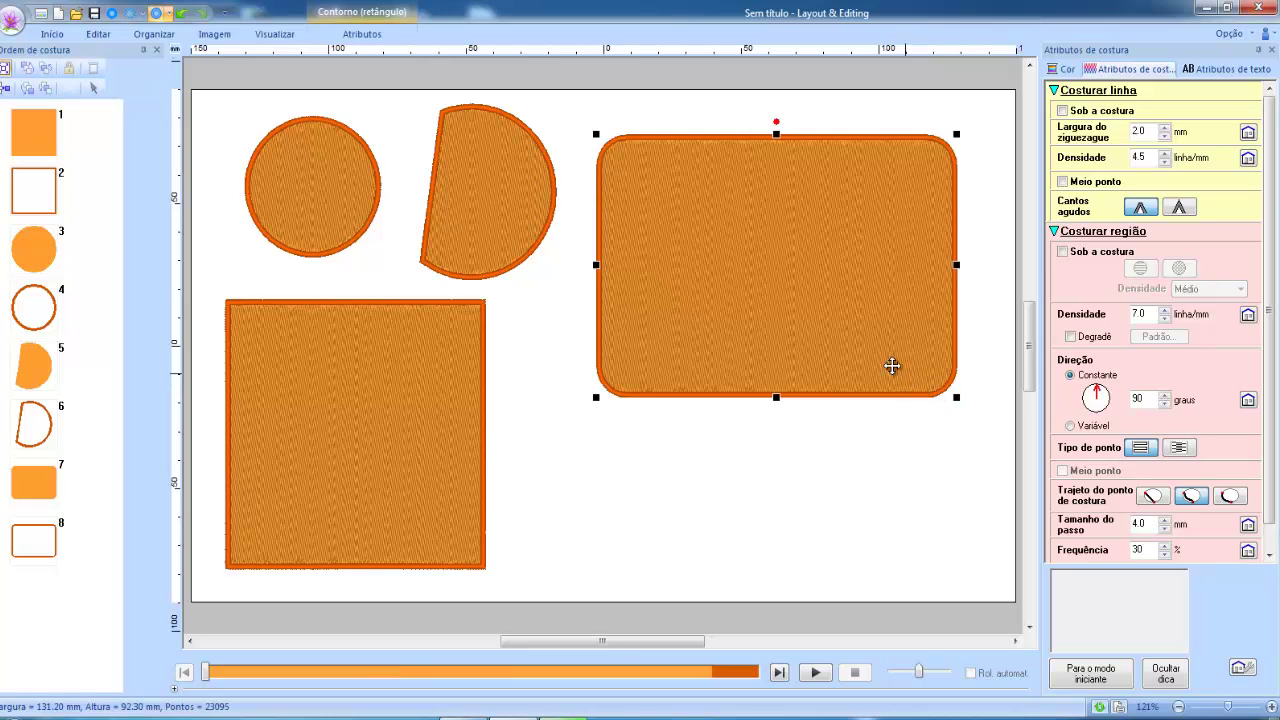
left_click(182, 14)
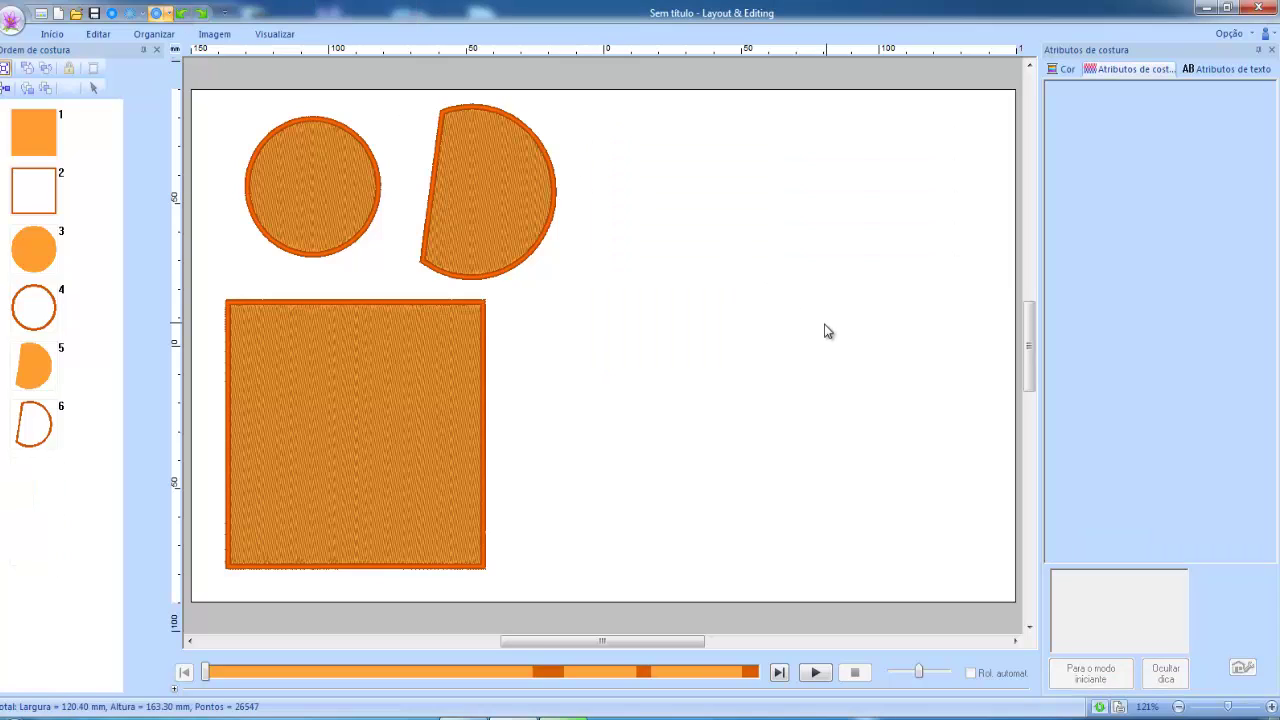
- Draw a rounded square about 86 mm on each side in the empty area beside the arc-and-chord shape
left_click(68, 35)
left_click(353, 75)
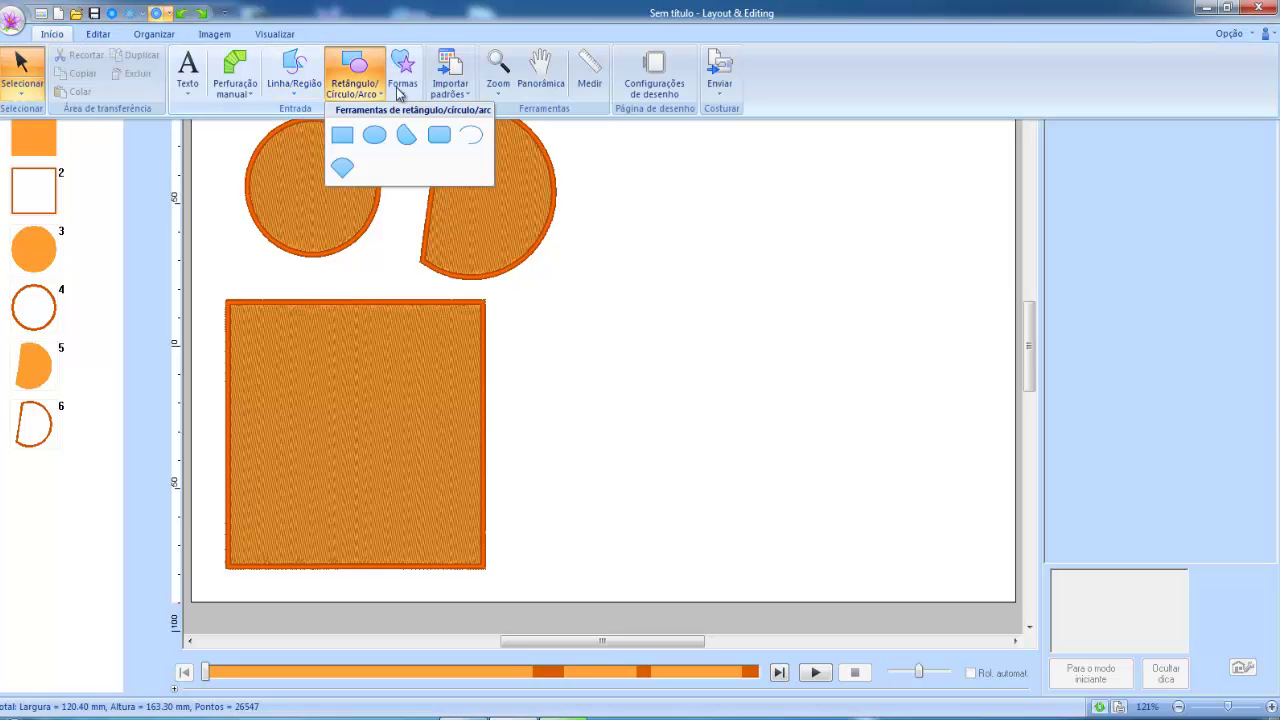
left_click(440, 134)
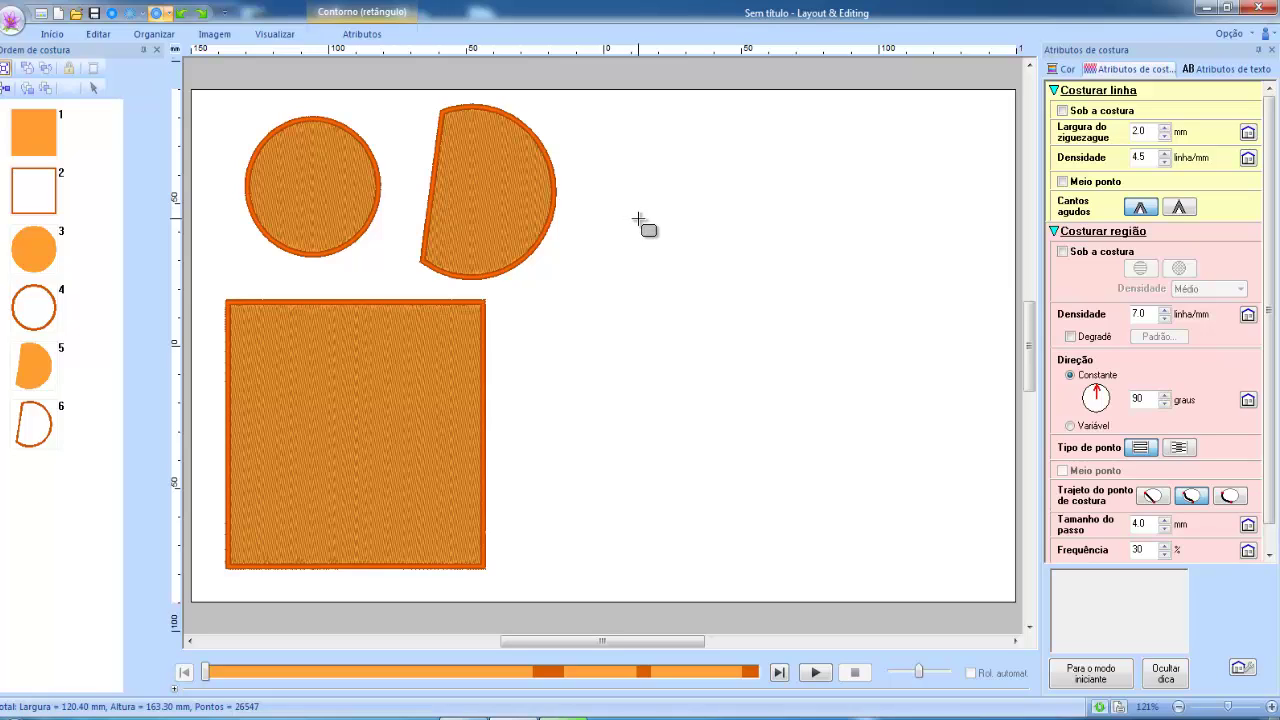
left_click_drag(638, 218, 871, 389)
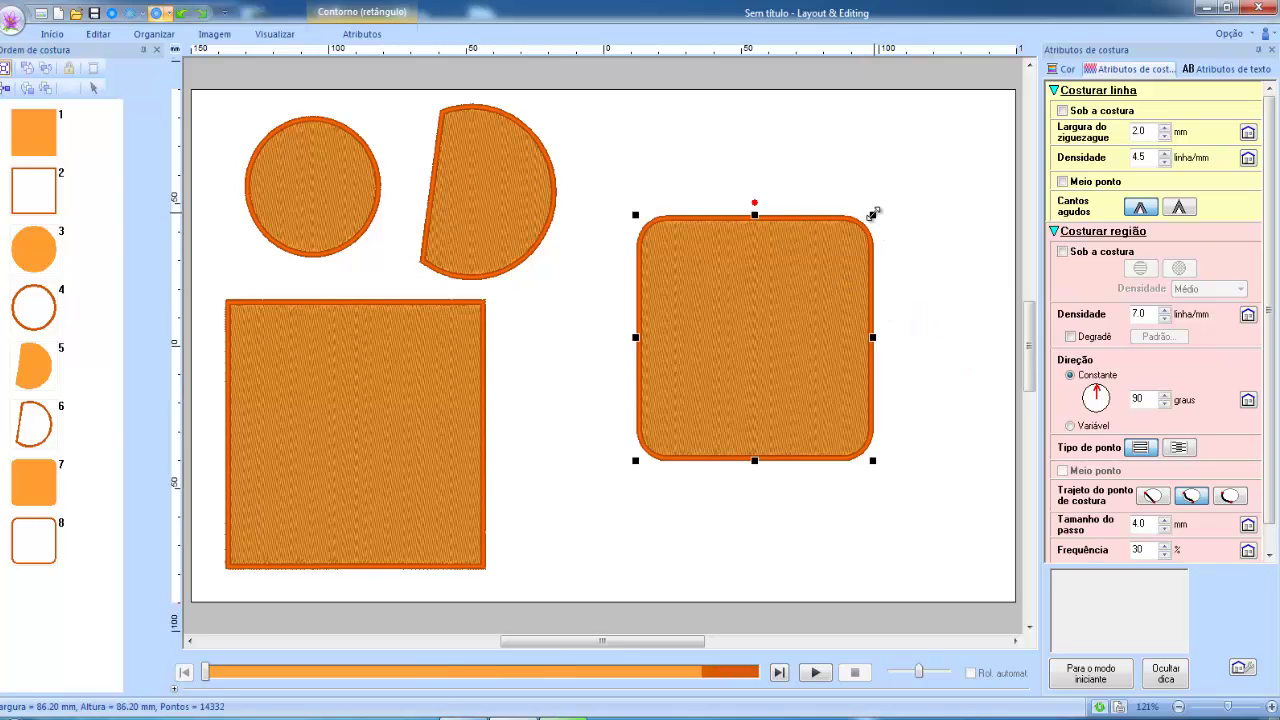
- Shrink the rounded square to about 65 by 65 mm and move it up beside the arc-and-chord shape
left_click_drag(874, 211, 813, 277)
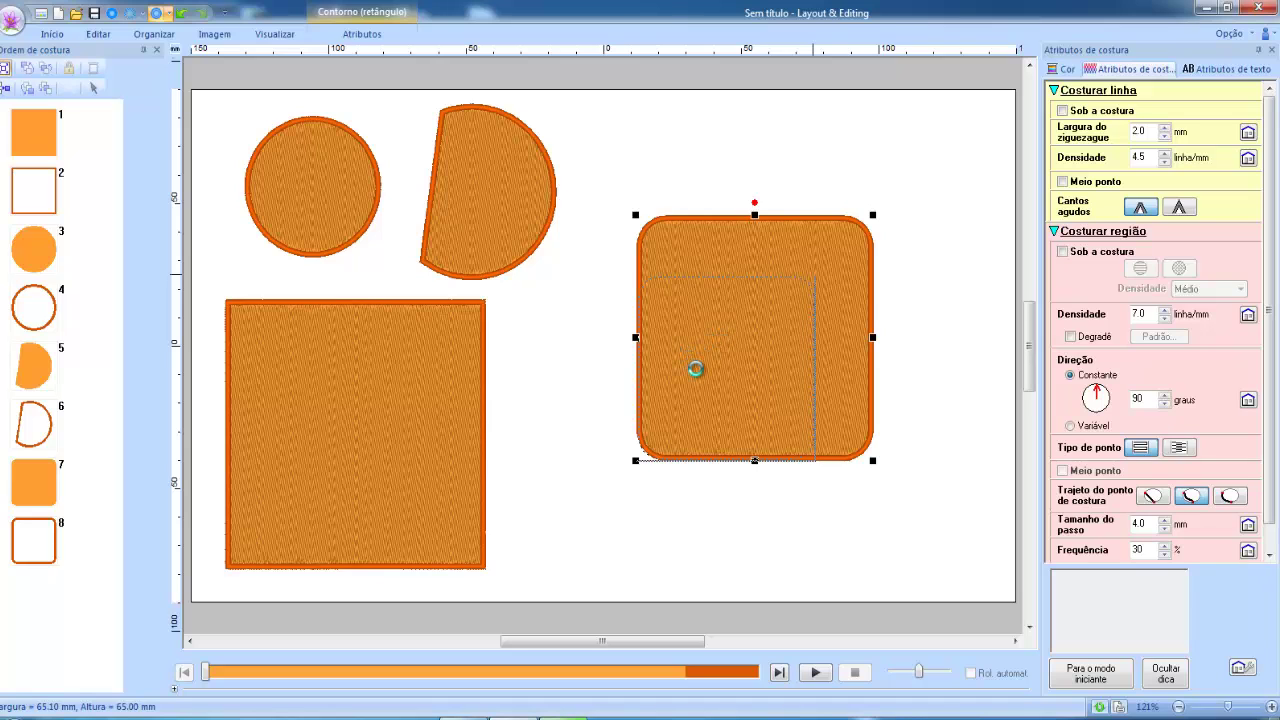
left_click_drag(700, 363, 652, 186)
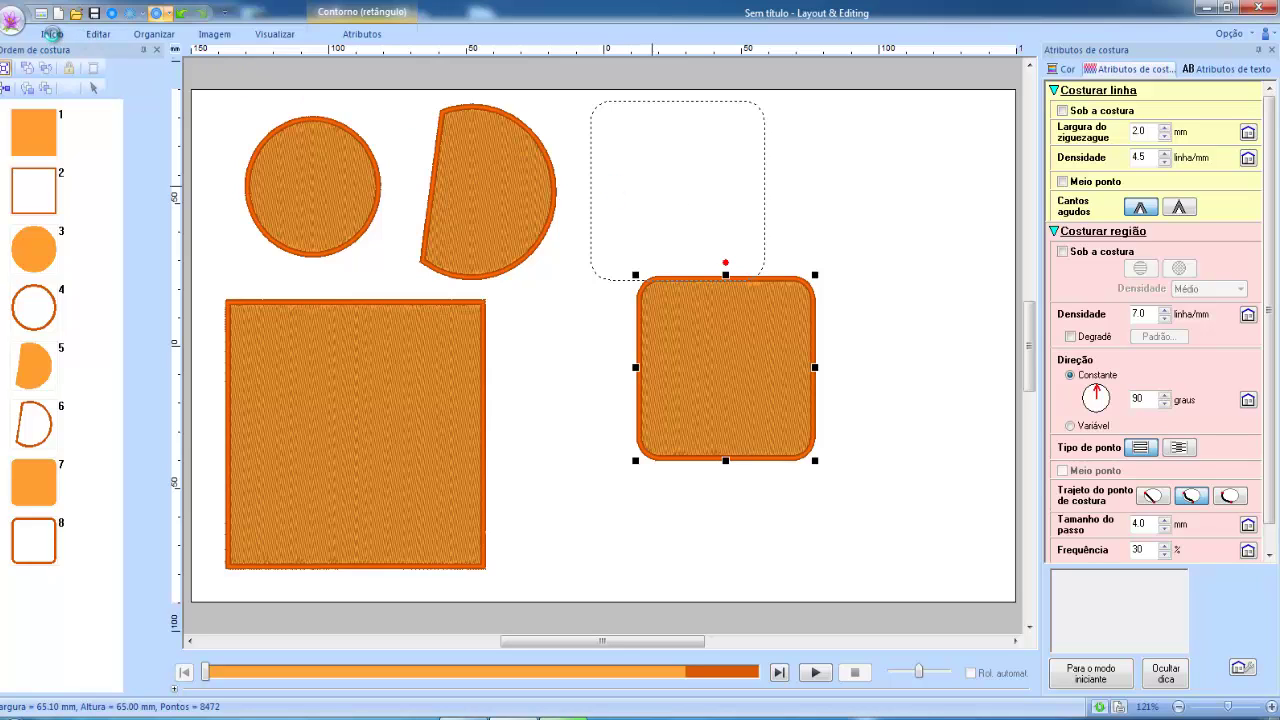
- Draw a fan shape about 61 by 77 mm with its wedge opening facing right, and place it beside the large square
left_click(53, 35)
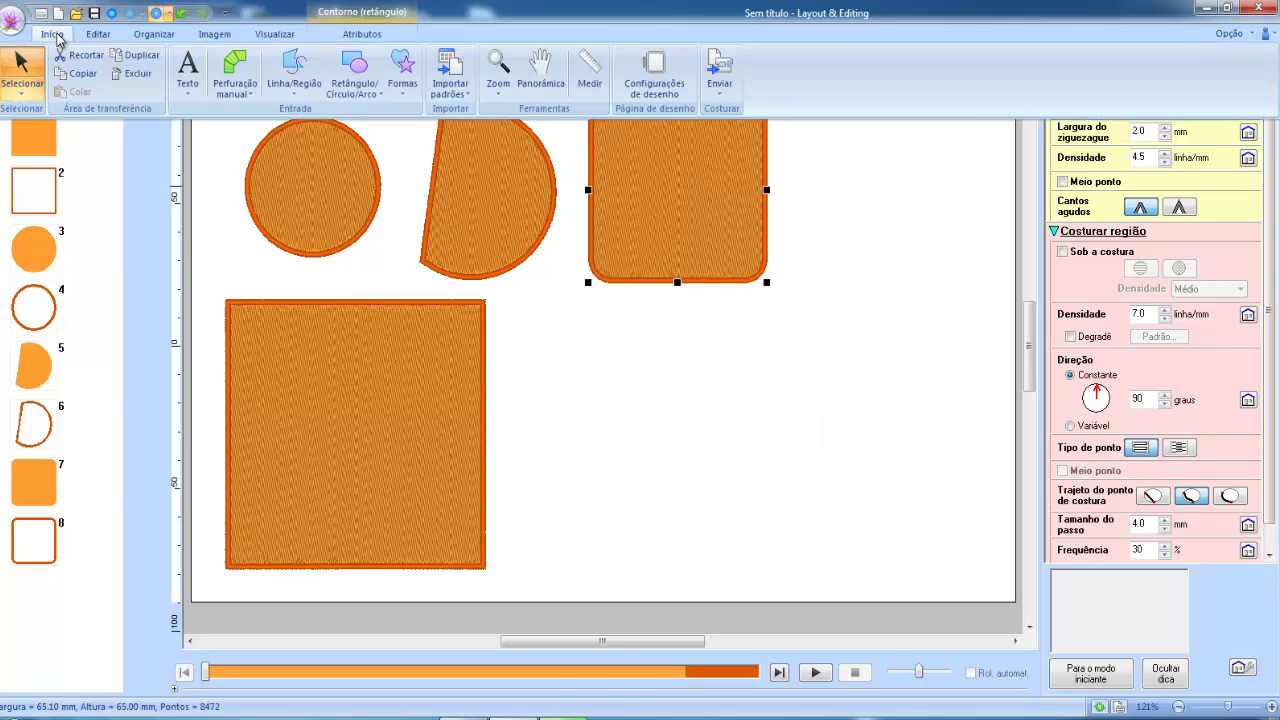
left_click(405, 90)
left_click(368, 88)
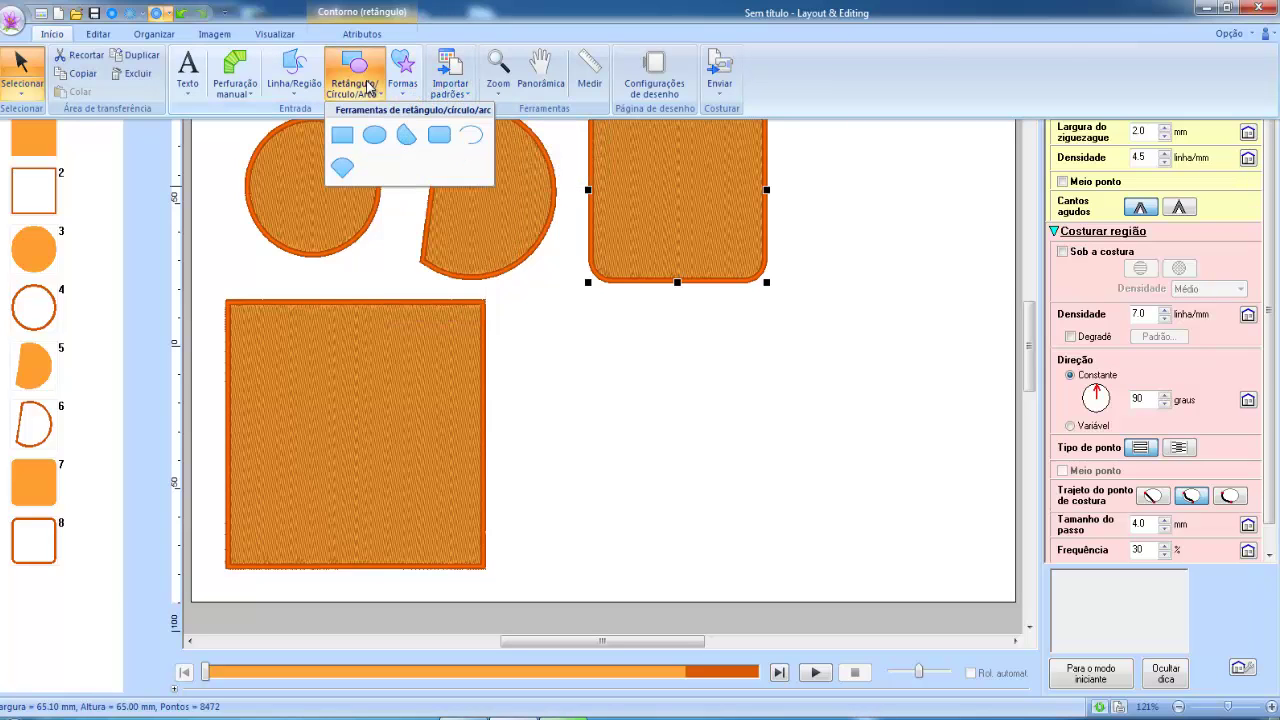
left_click(340, 170)
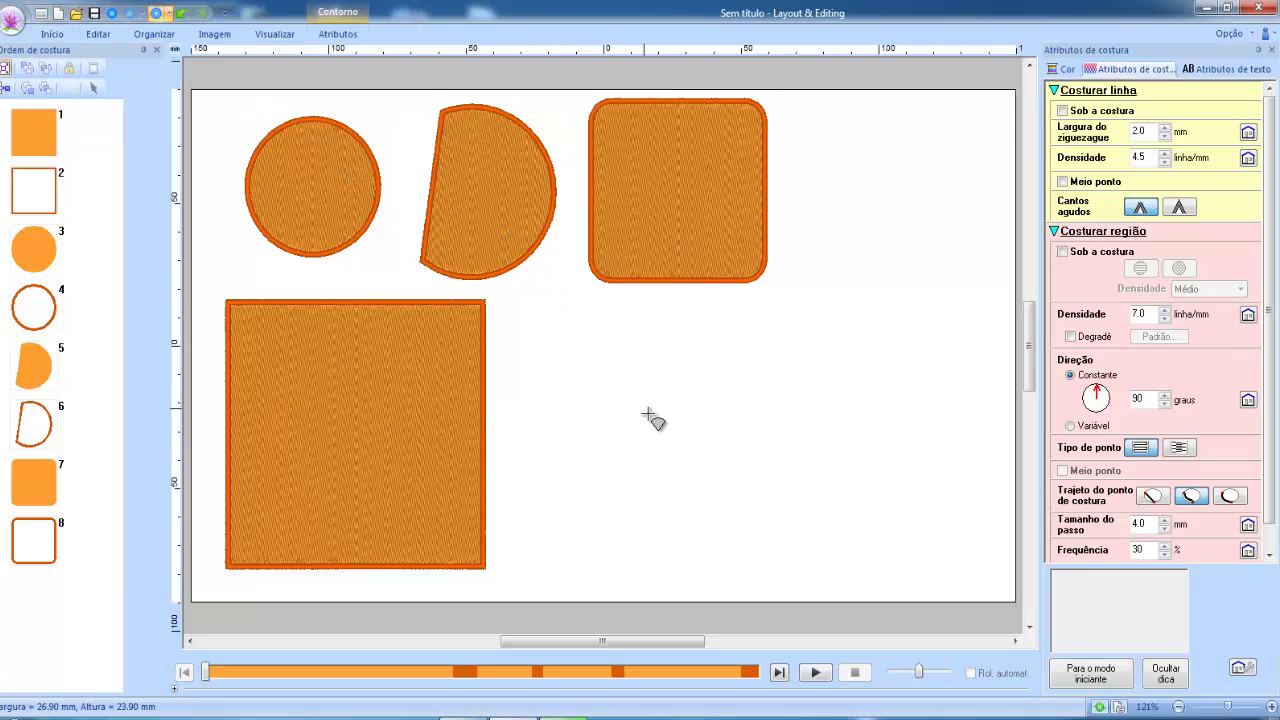
left_click_drag(755, 550, 760, 553)
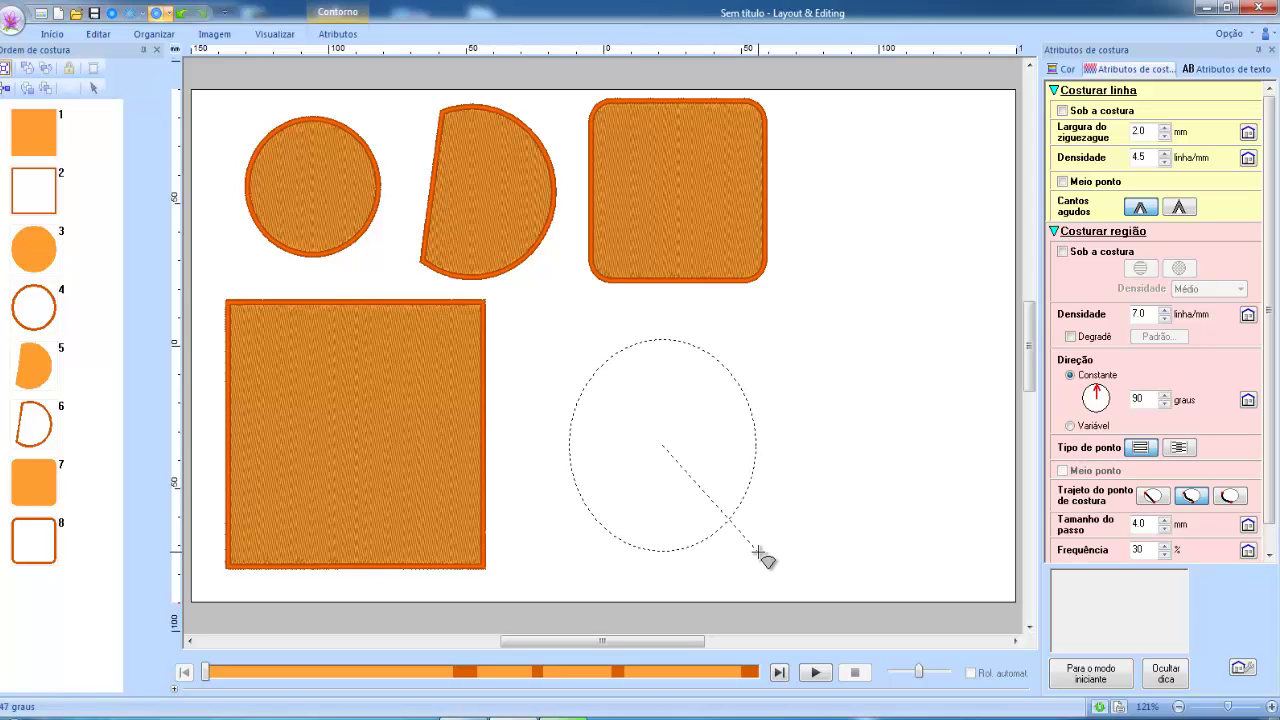
left_click(759, 552)
left_click(722, 368)
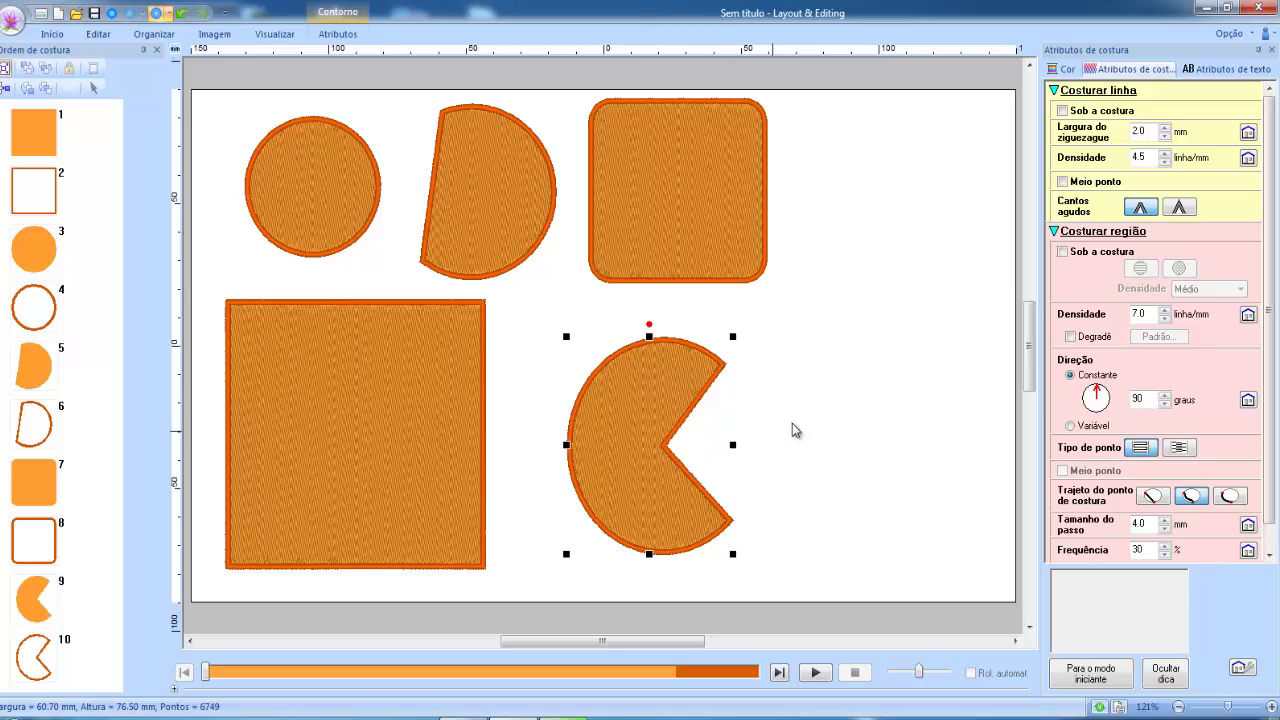
left_click_drag(606, 414, 554, 336)
- Draw an open arc about 62 by 80 mm near the page's right edge, with its gap facing left
left_click(52, 34)
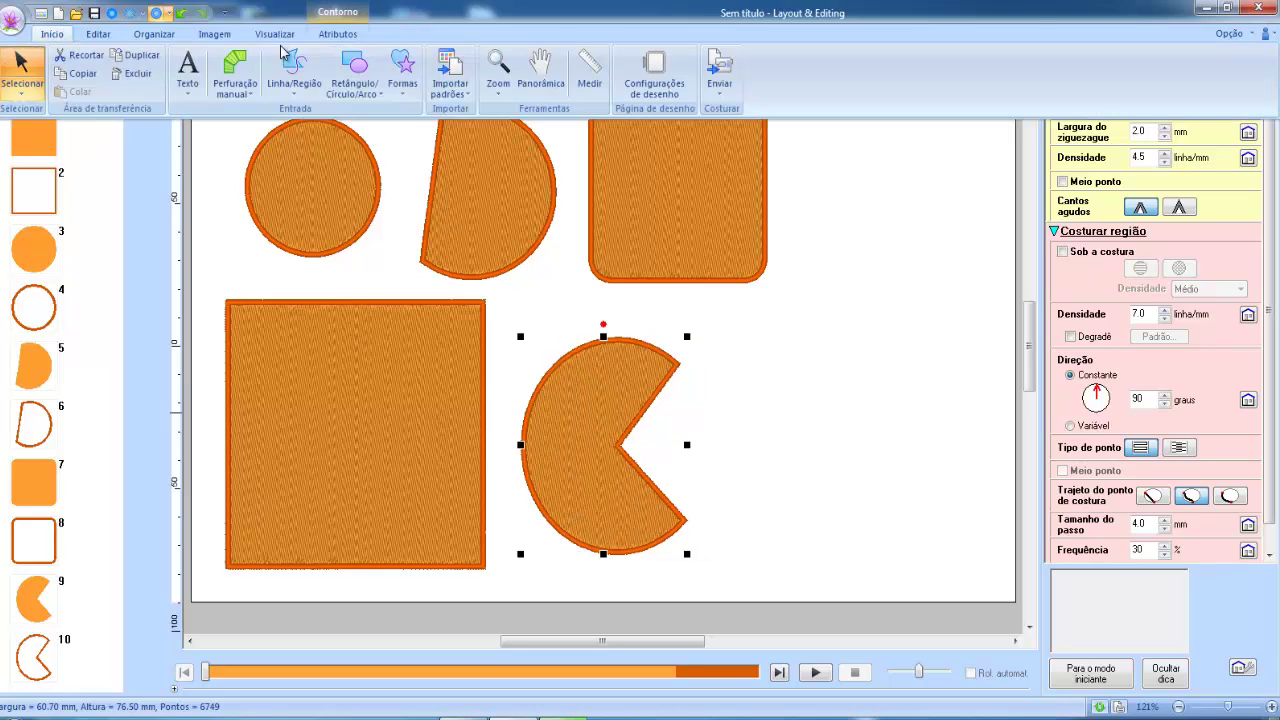
left_click(359, 74)
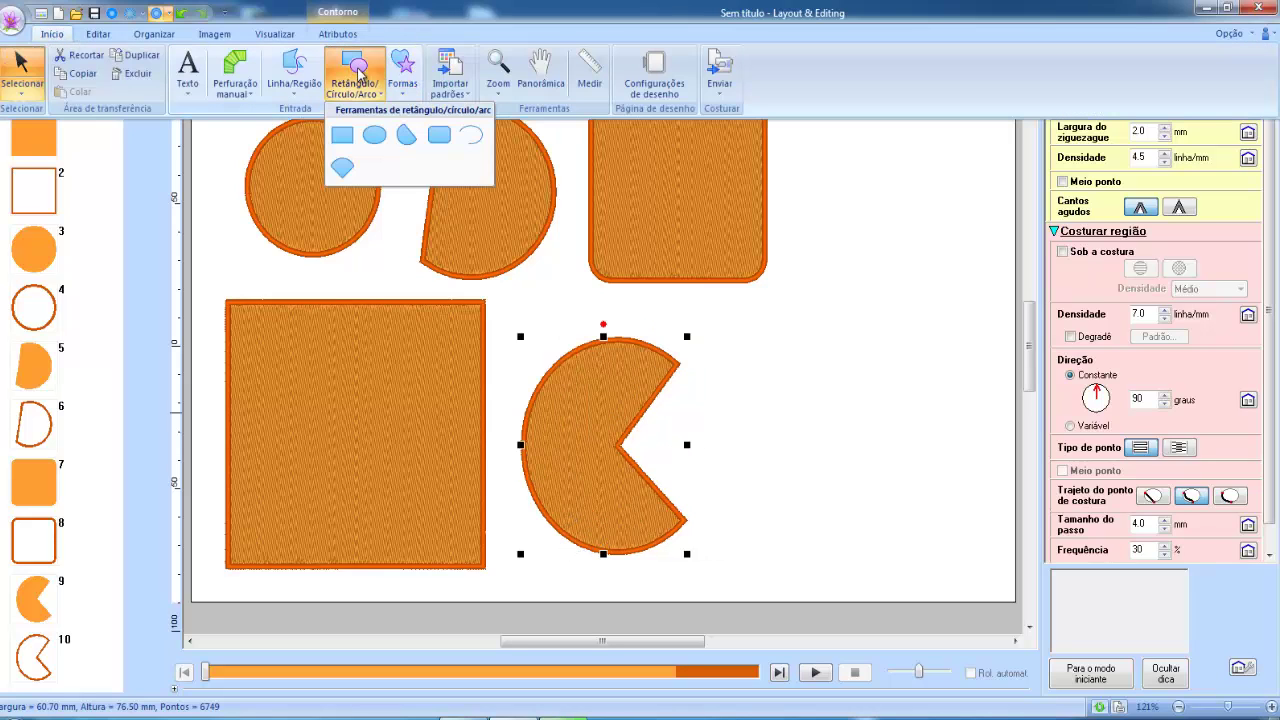
left_click(468, 134)
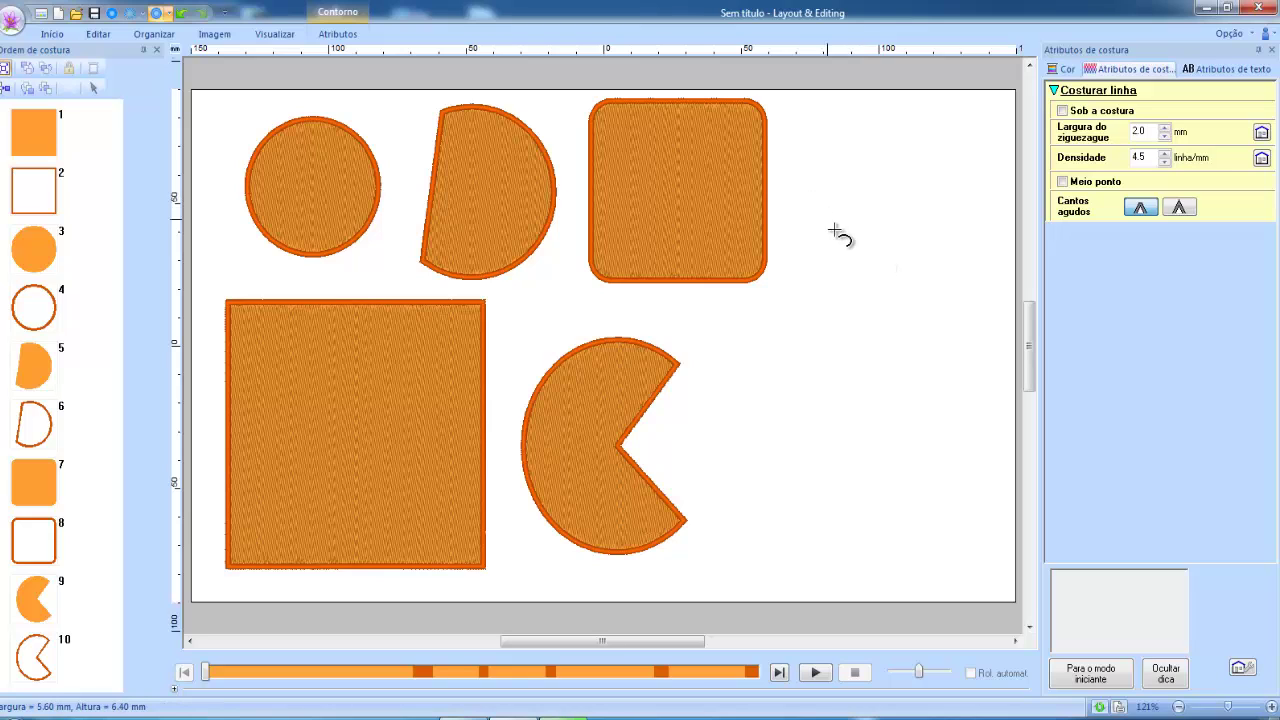
left_click_drag(833, 230, 998, 420)
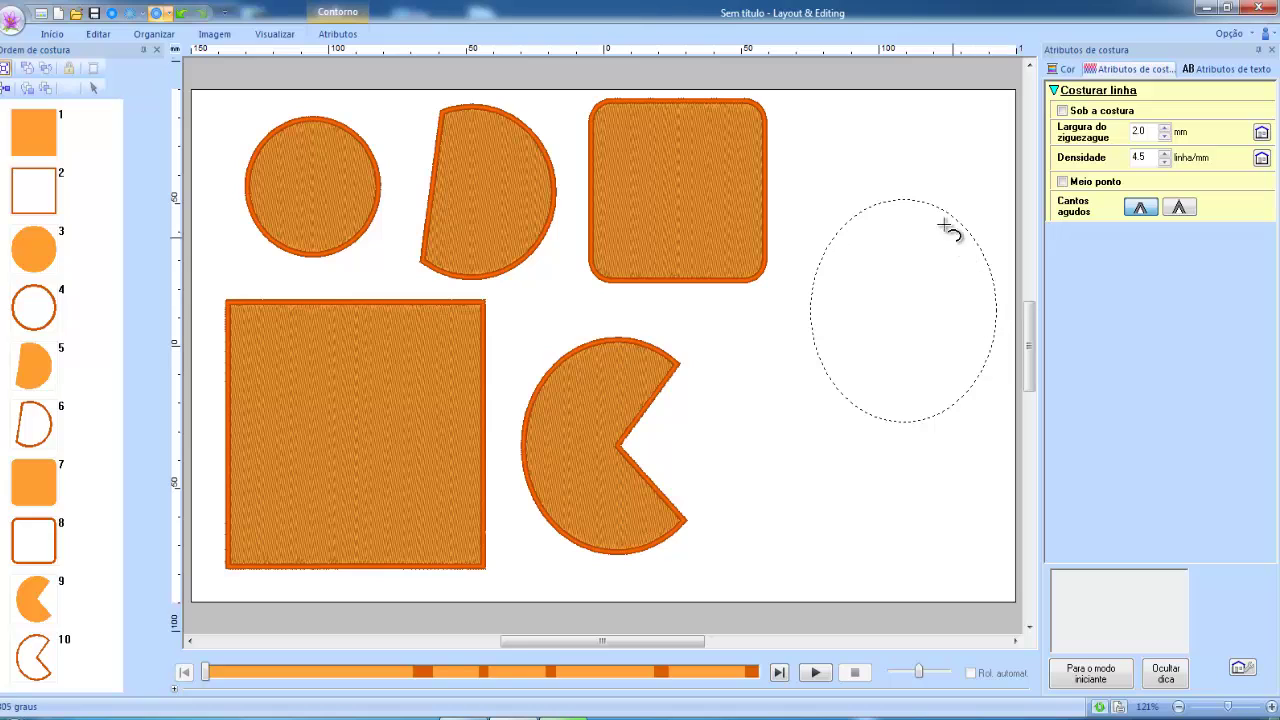
left_click(833, 130)
left_click(836, 381)
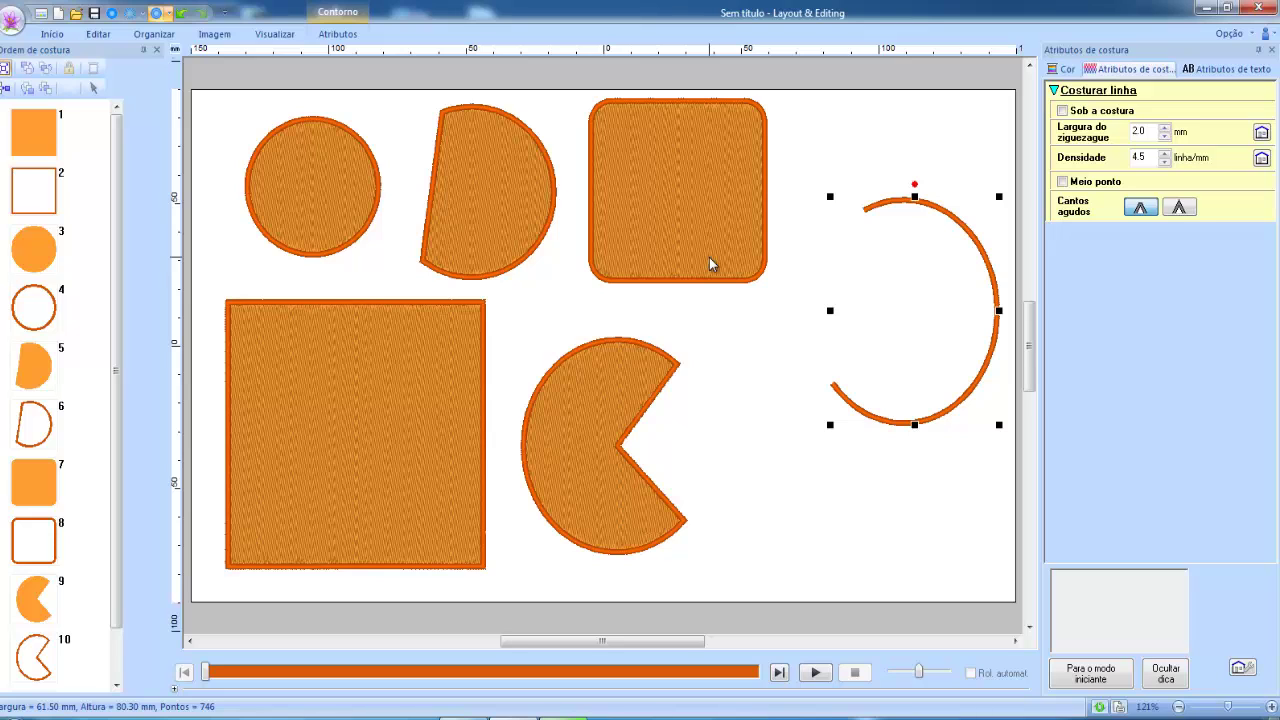
left_click(58, 38)
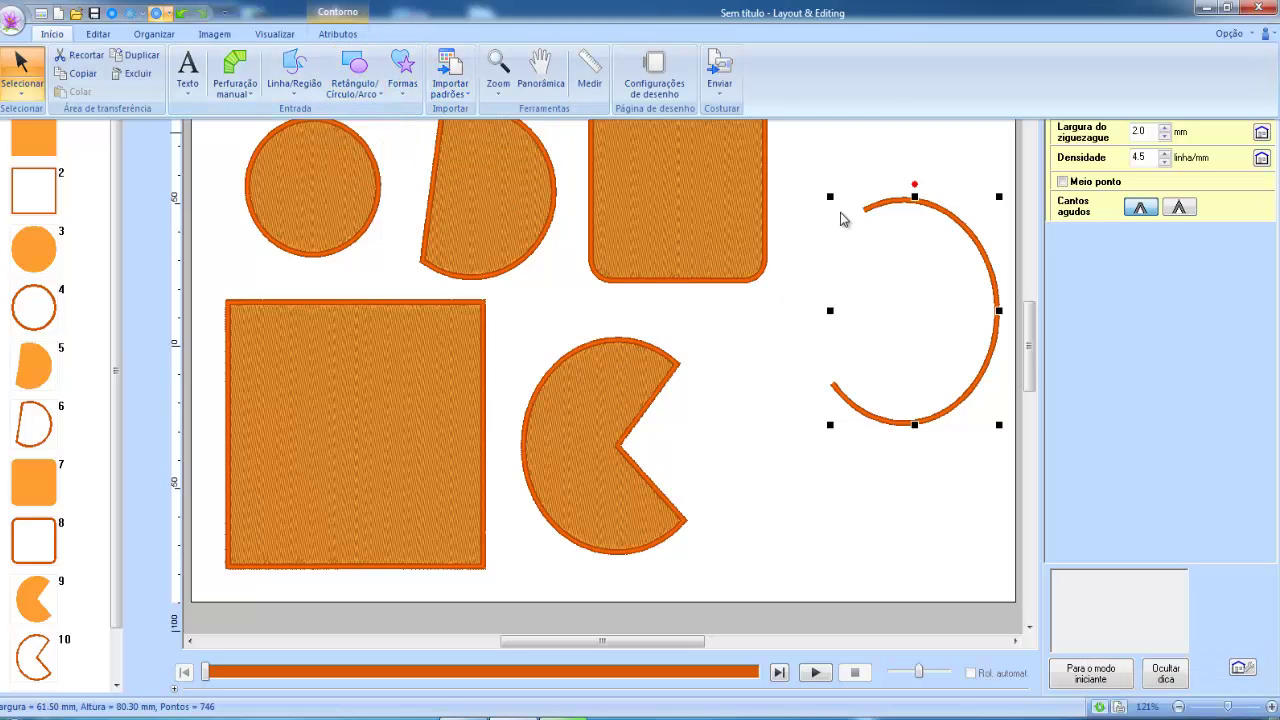
left_click(366, 80)
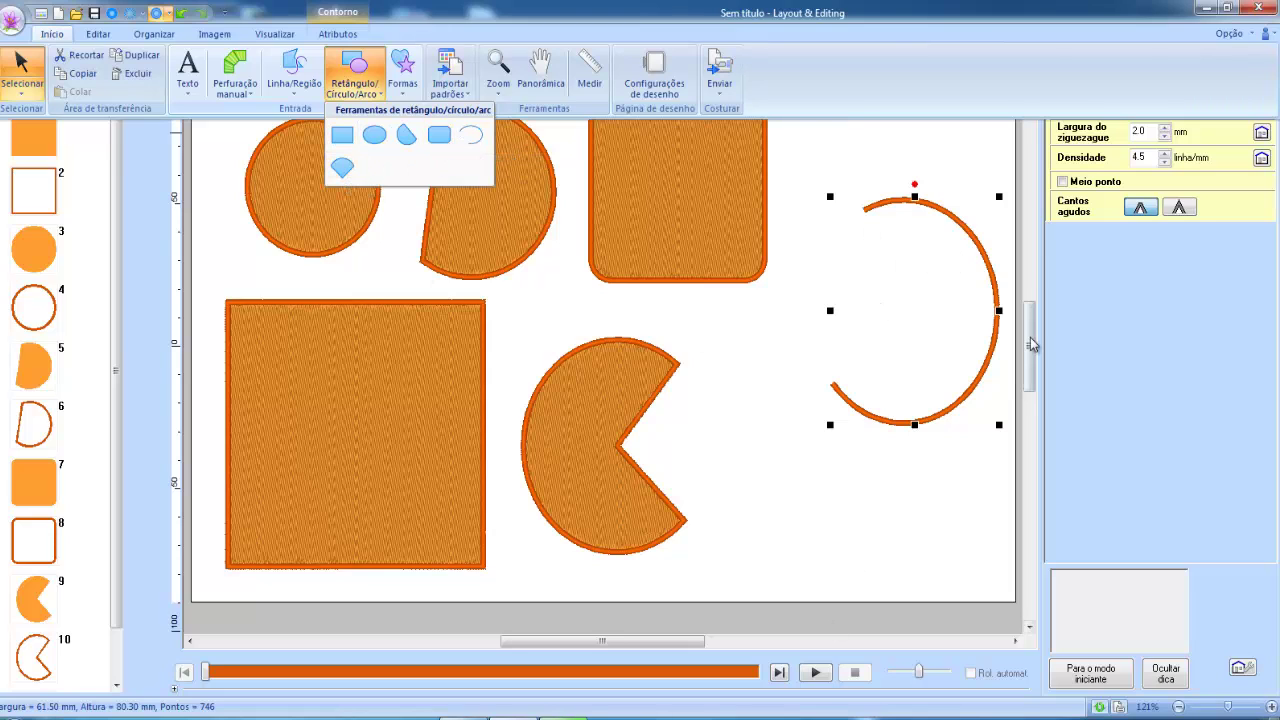
left_click(962, 325)
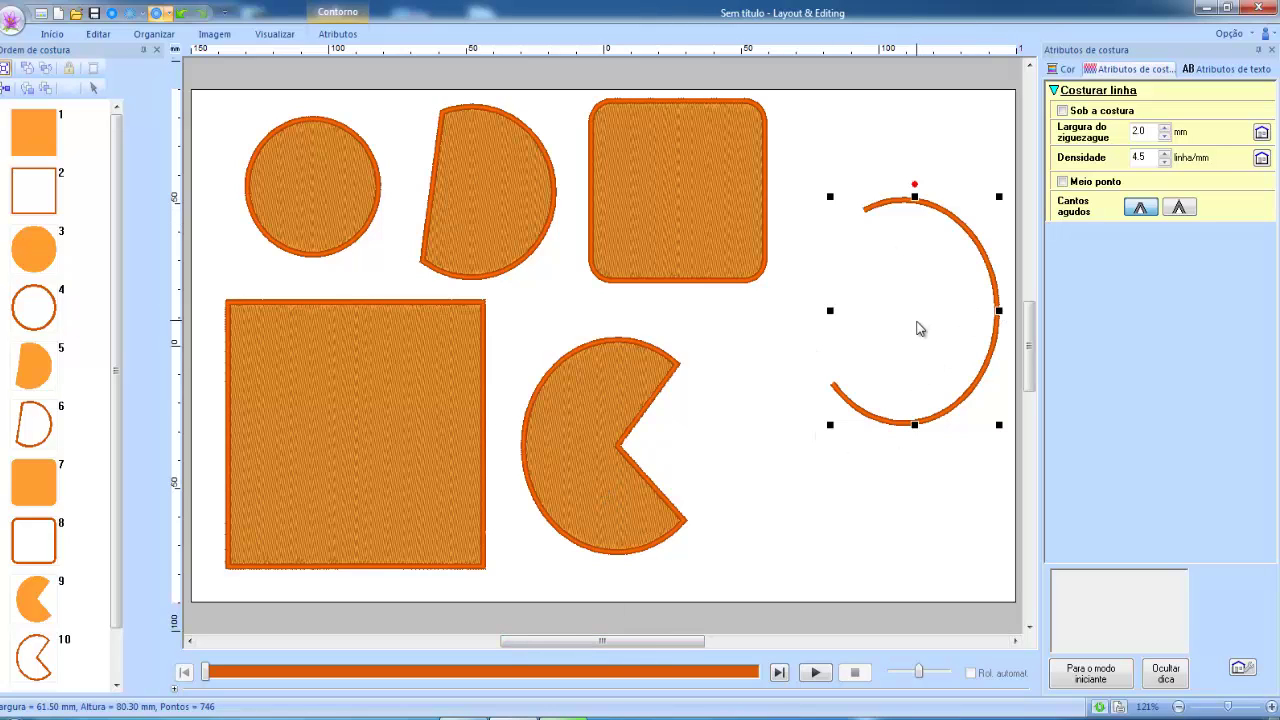
left_click(920, 328)
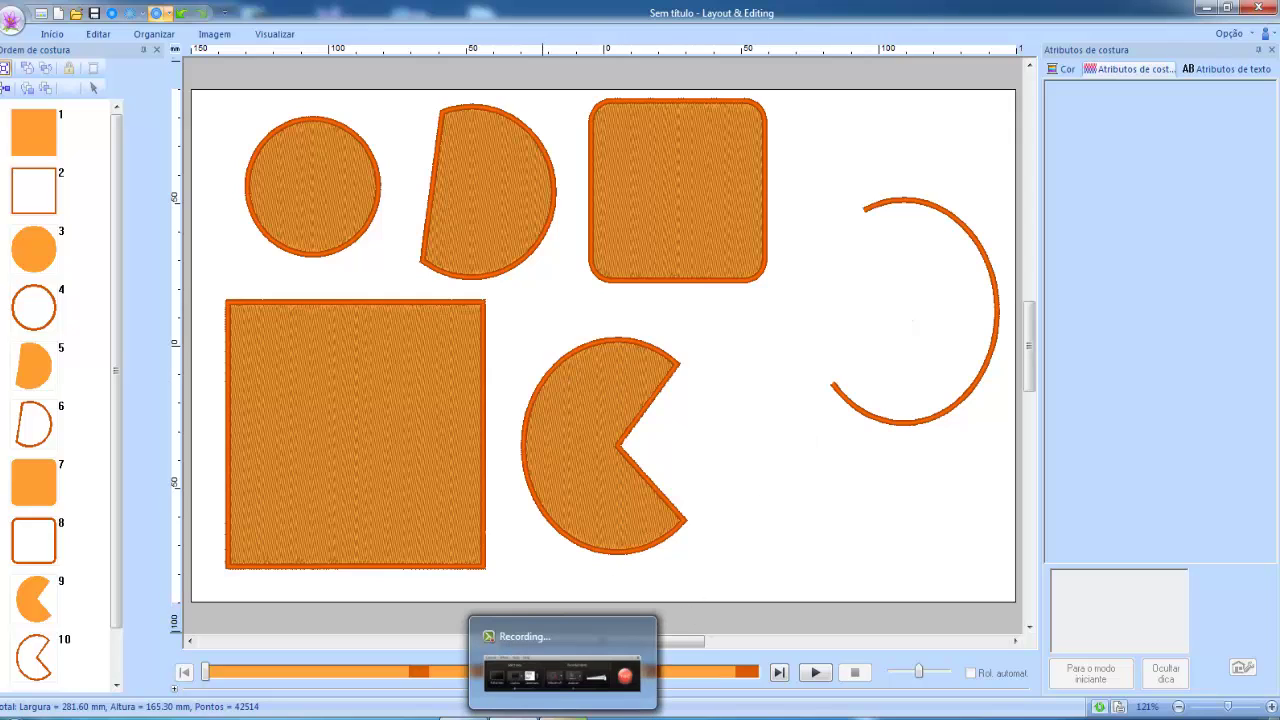
- Set the rounded square's corner radius to 5.0
left_click(685, 240)
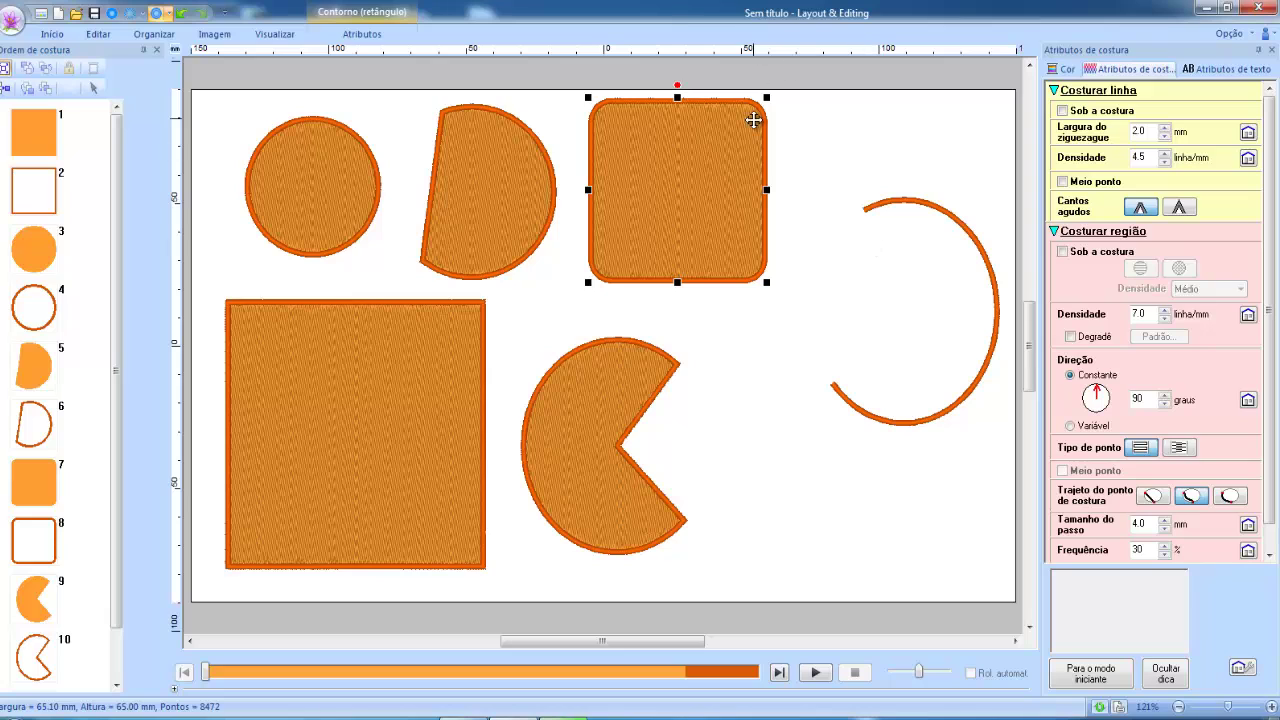
left_click(388, 40)
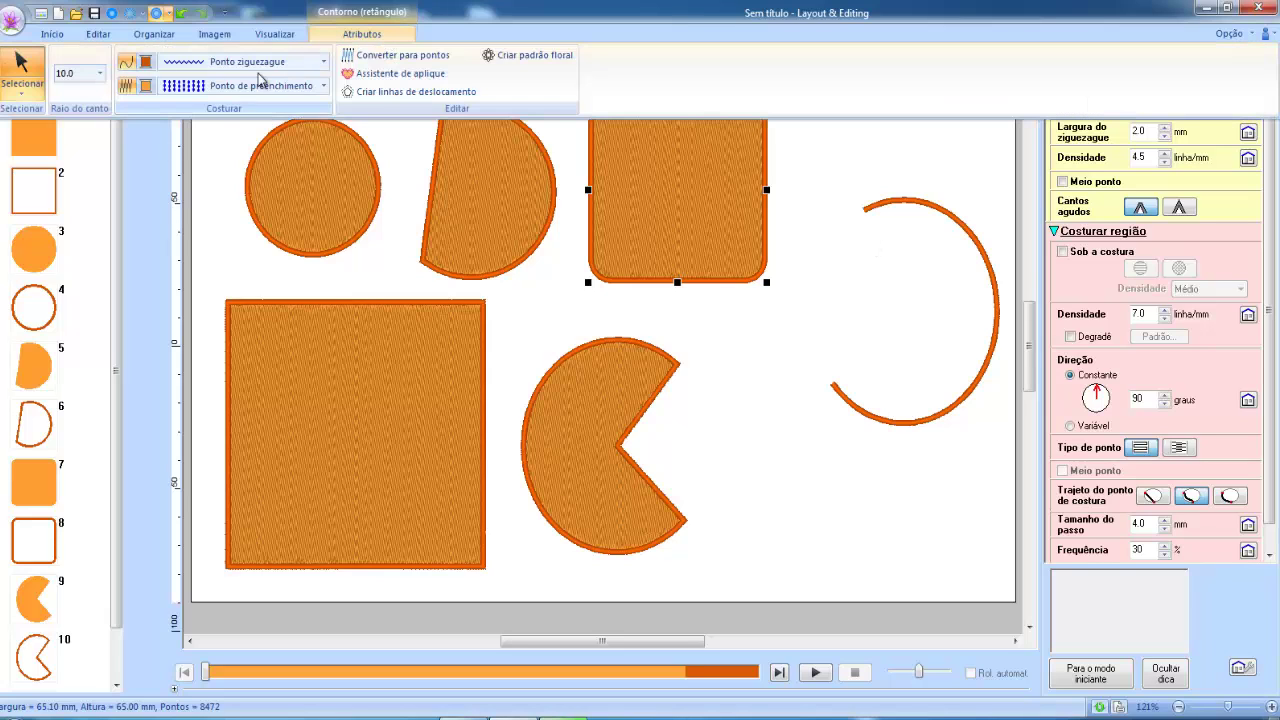
left_click(101, 74)
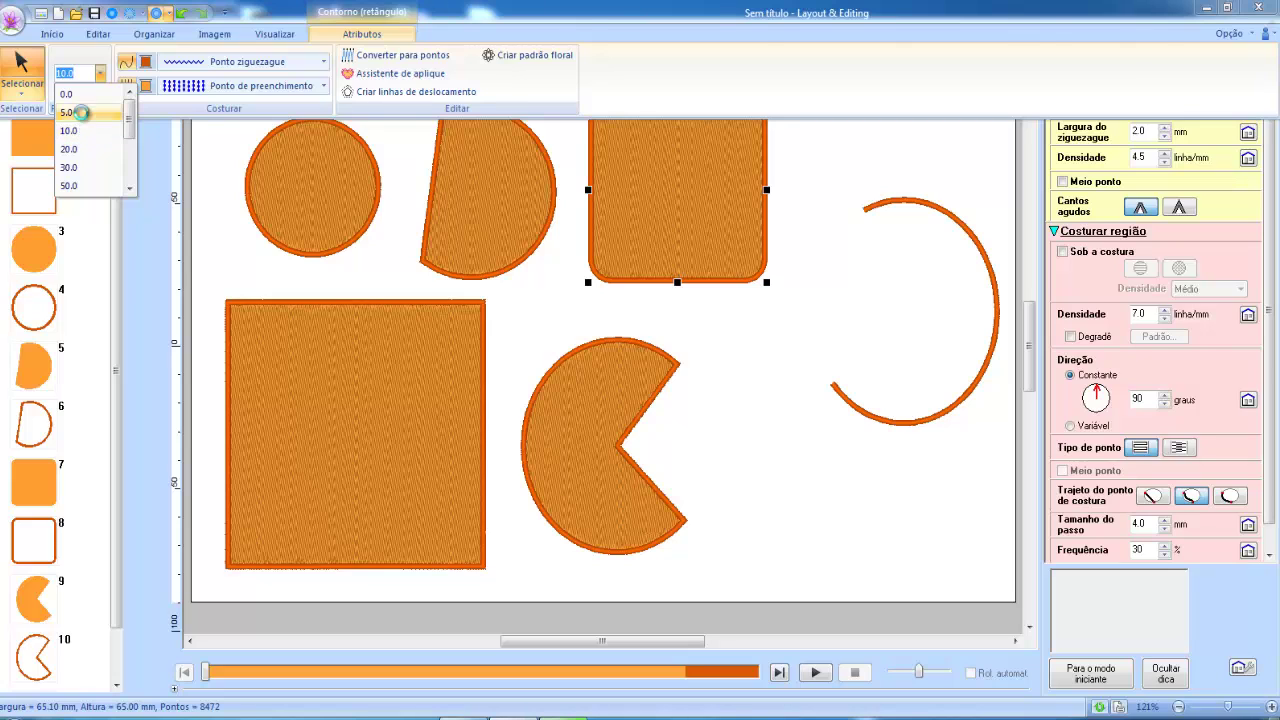
left_click(81, 113)
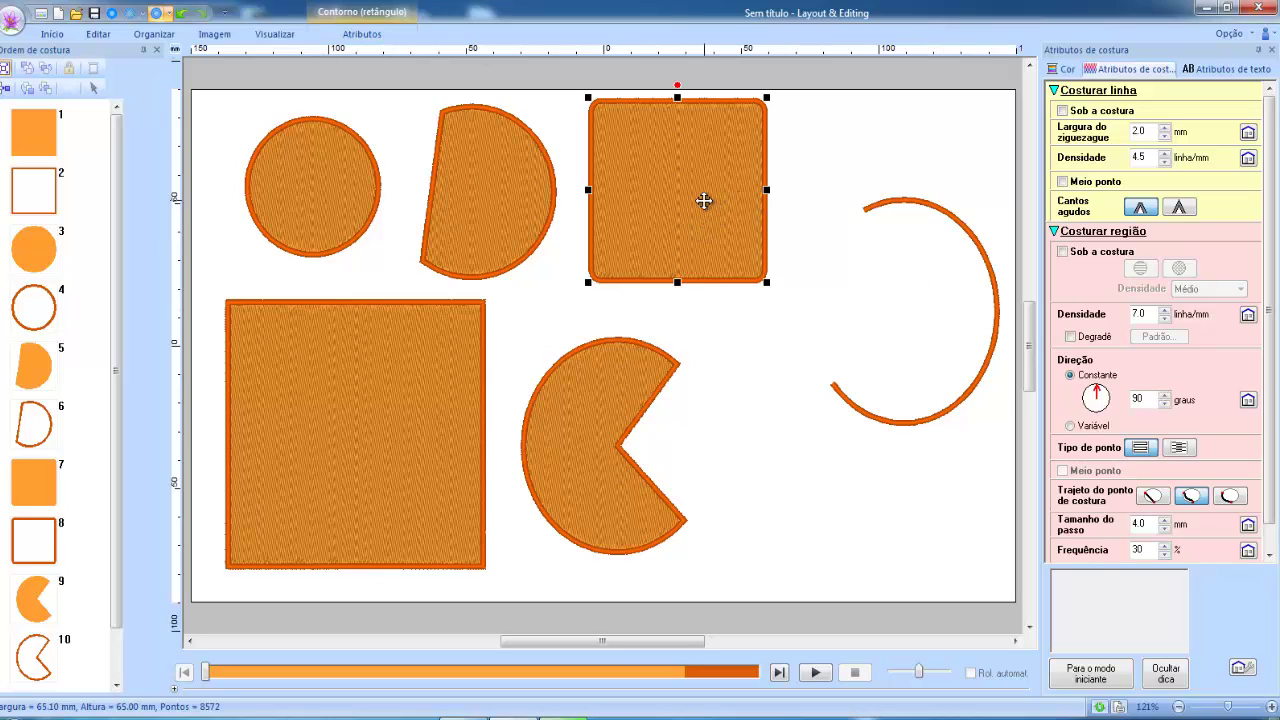
- Set the rounded square's corner radius to 50.0
left_click(398, 40)
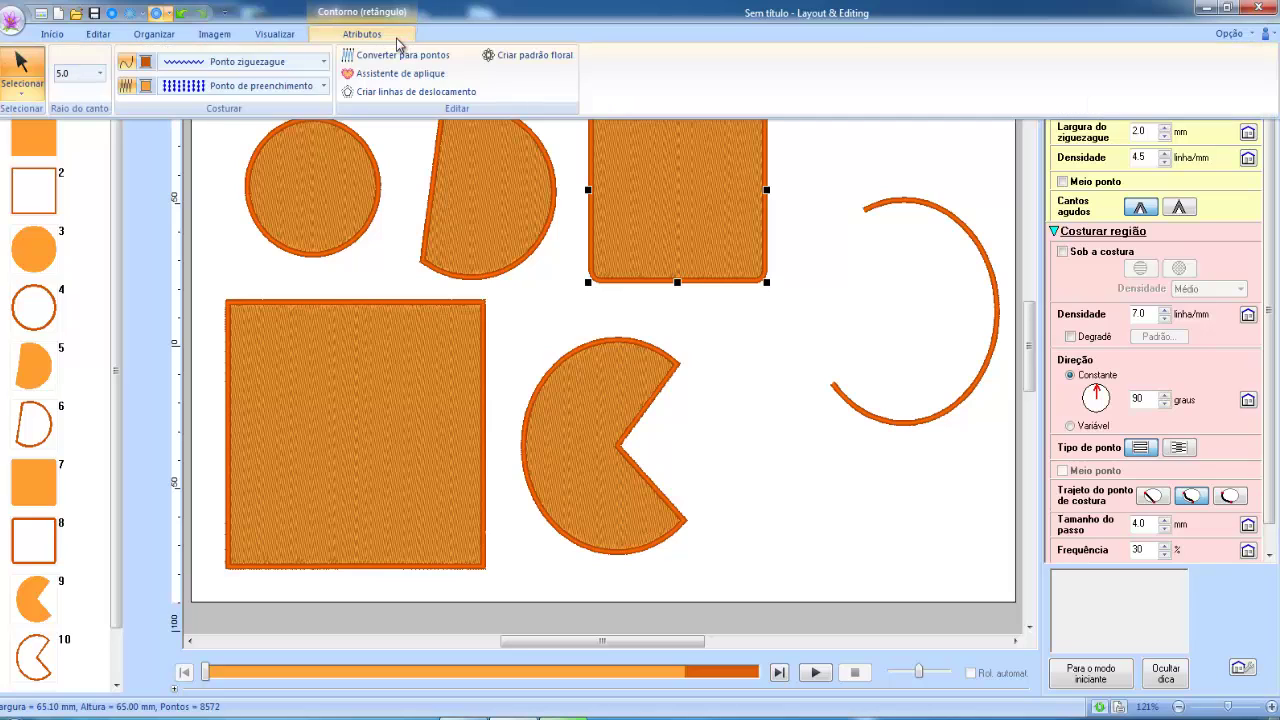
left_click(100, 73)
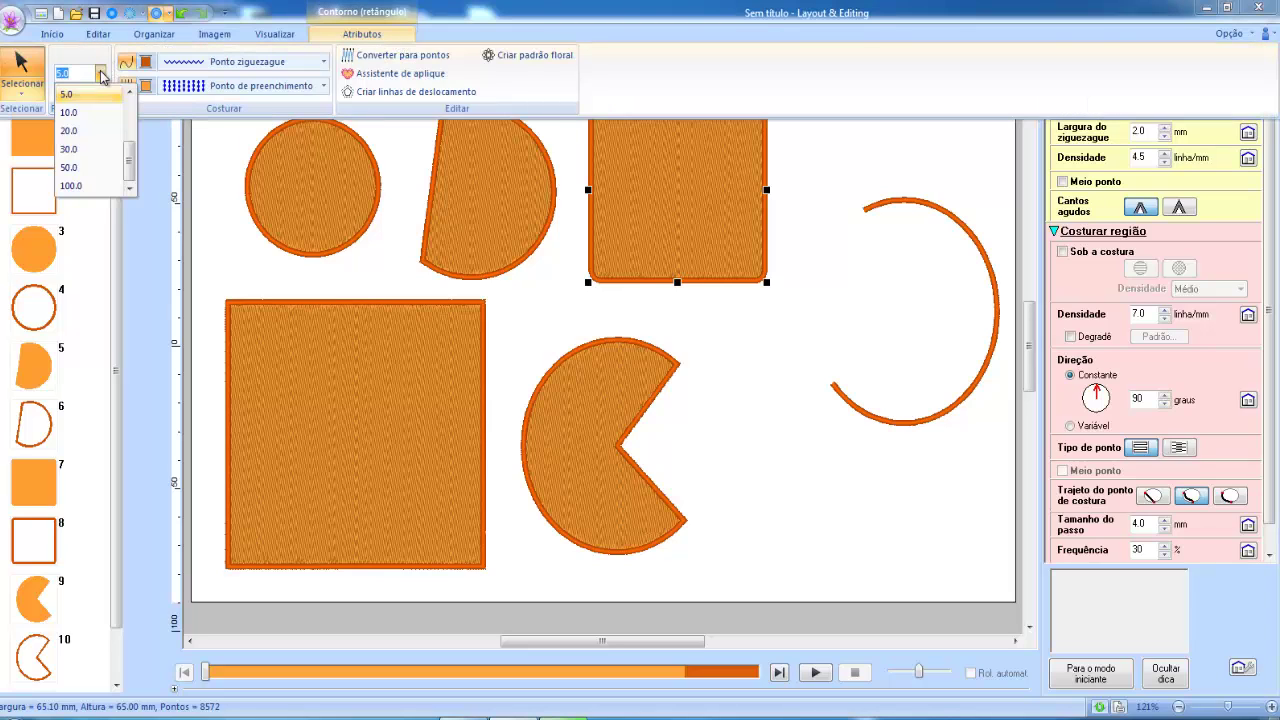
left_click(79, 163)
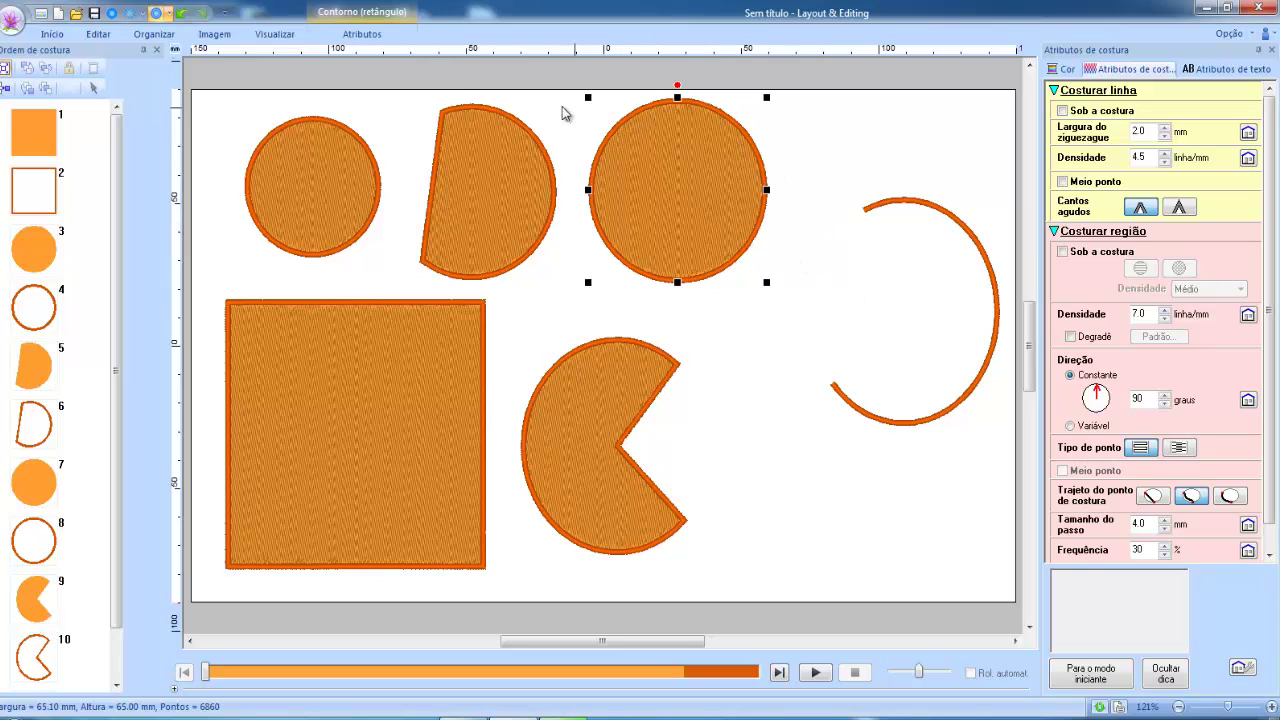
- Set the rounded square's corner radius to 30.0
left_click(355, 35)
left_click(99, 73)
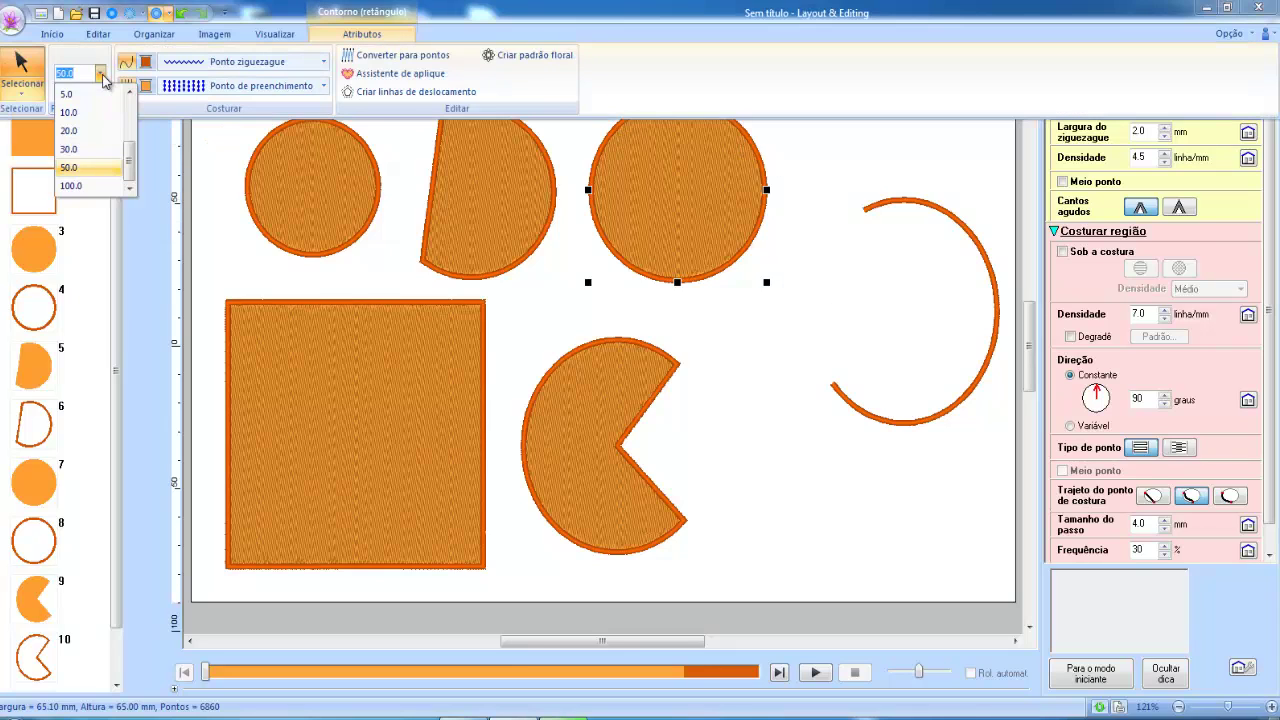
left_click(89, 148)
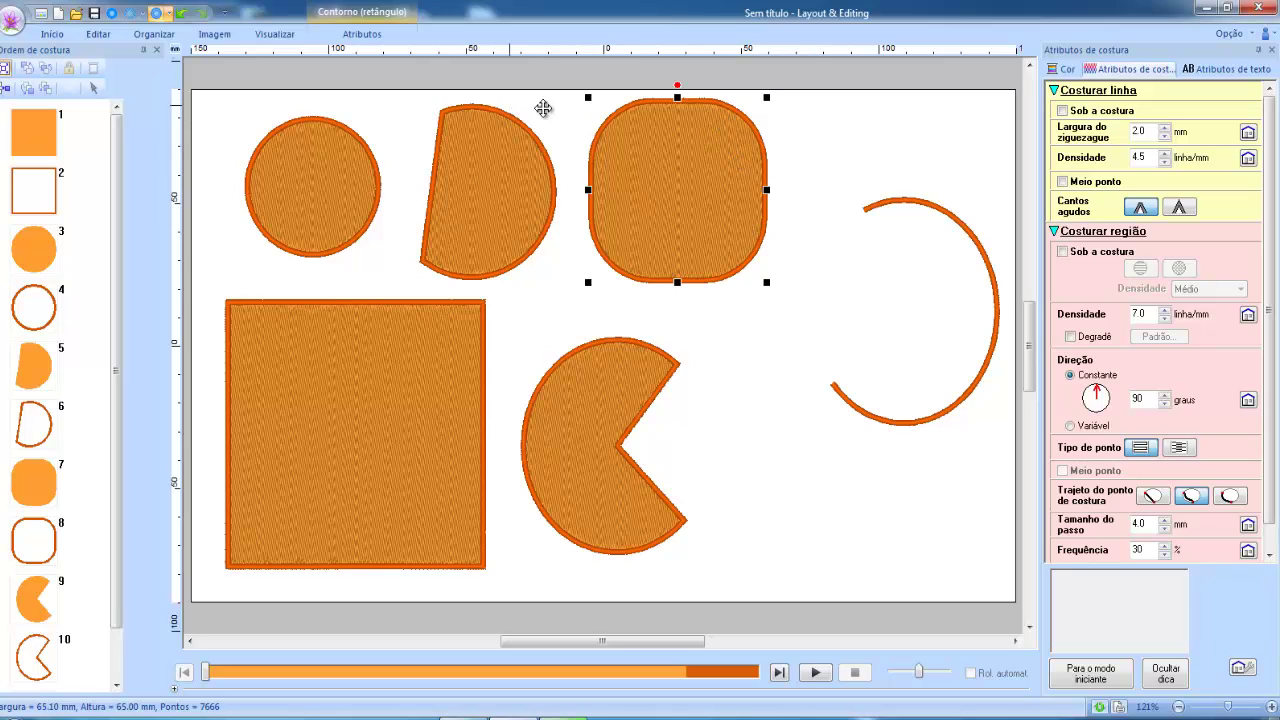
- Examine the attribute options available for the fan shape and for the open arc
mouse_move(1033, 445)
mouse_move(1195, 415)
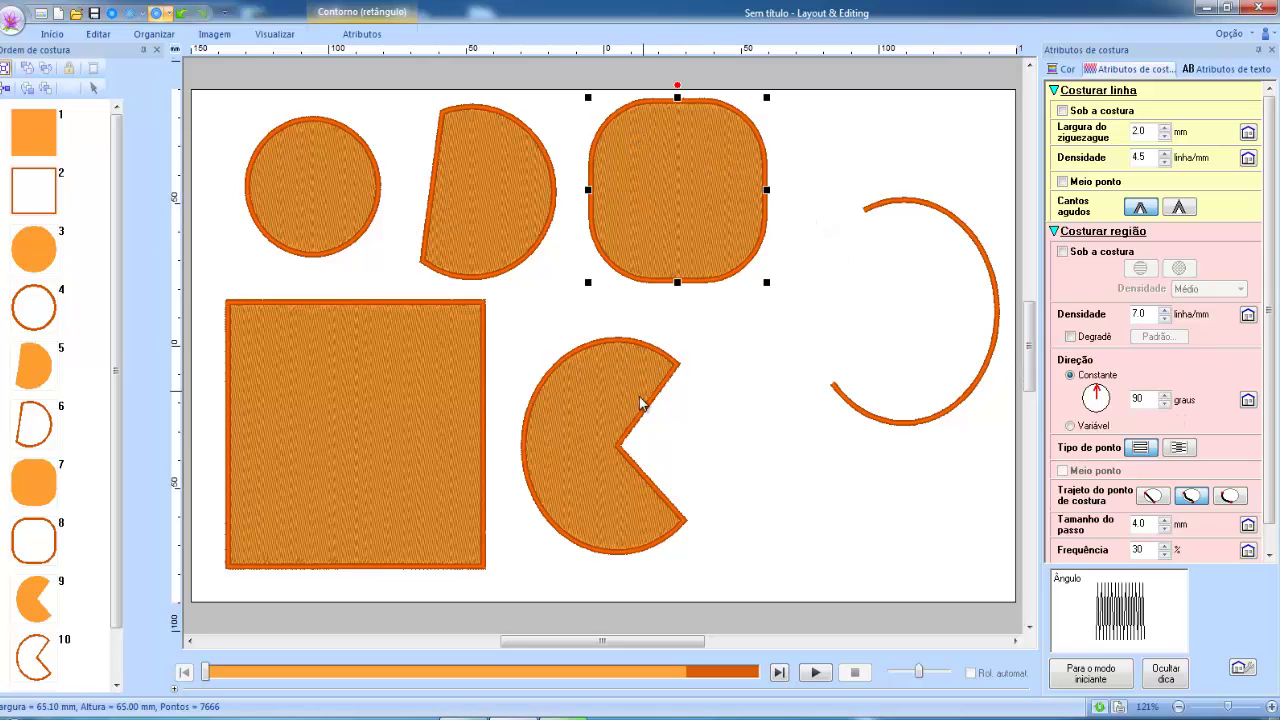
left_click(573, 406)
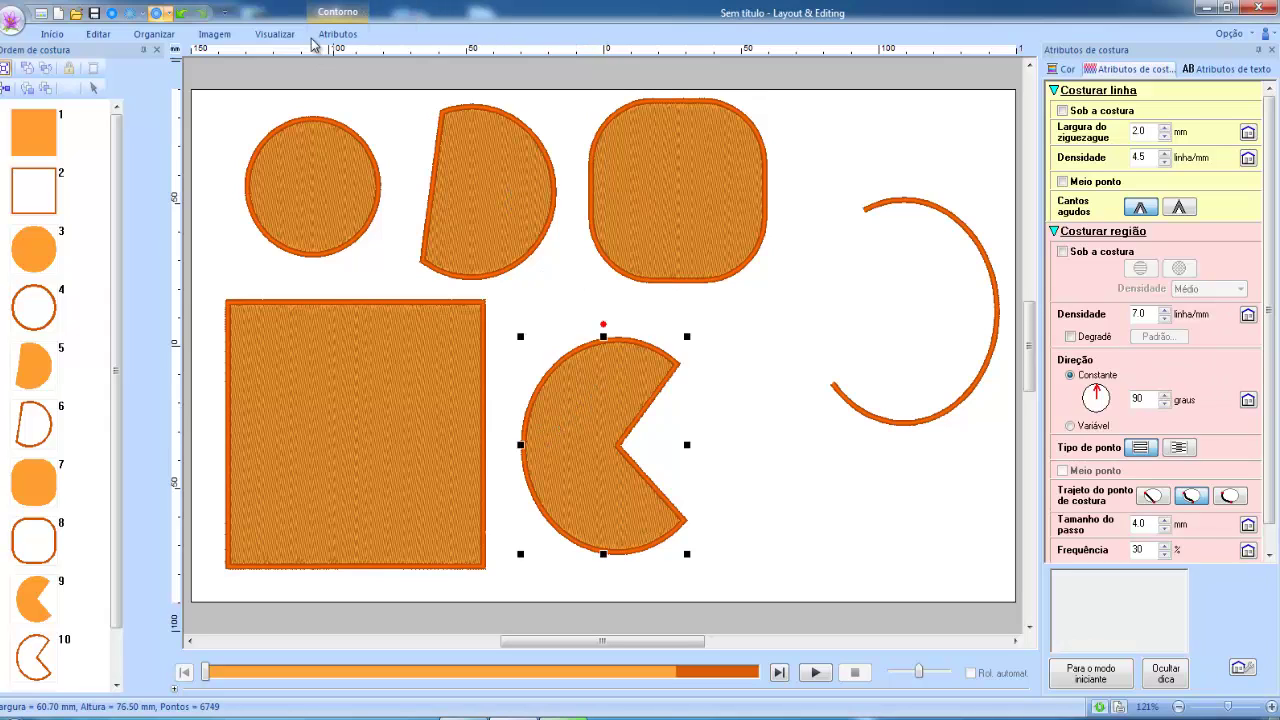
left_click(337, 33)
left_click(340, 33)
left_click(868, 205)
left_click(335, 35)
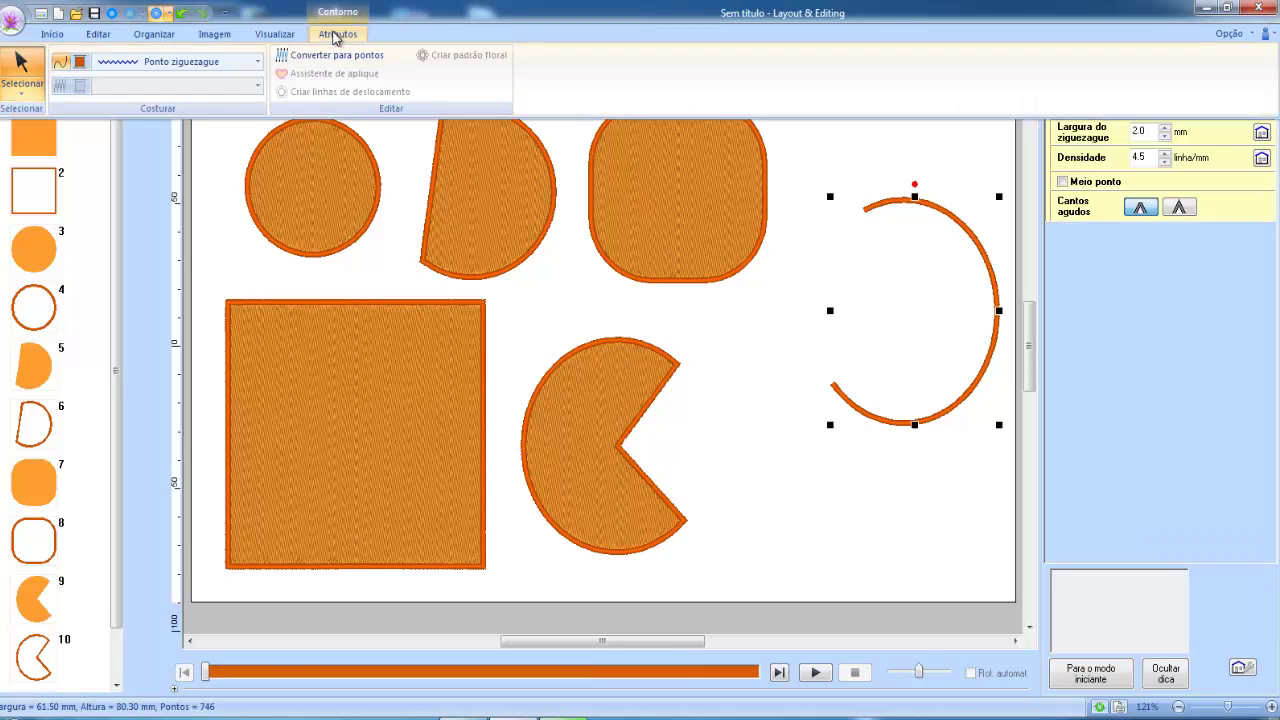
- Examine the attribute options available for the closed chord shape and for the circle
left_click(335, 35)
left_click(490, 183)
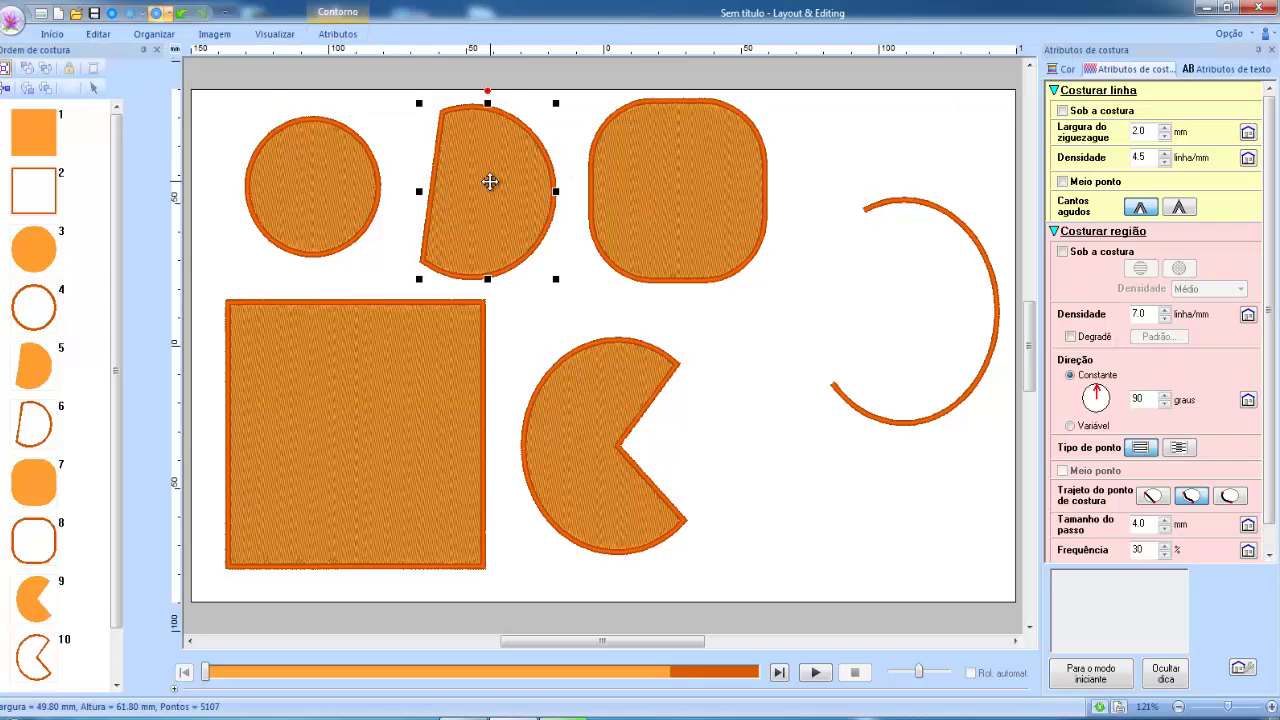
left_click(340, 33)
left_click(813, 283)
left_click(347, 37)
left_click(347, 37)
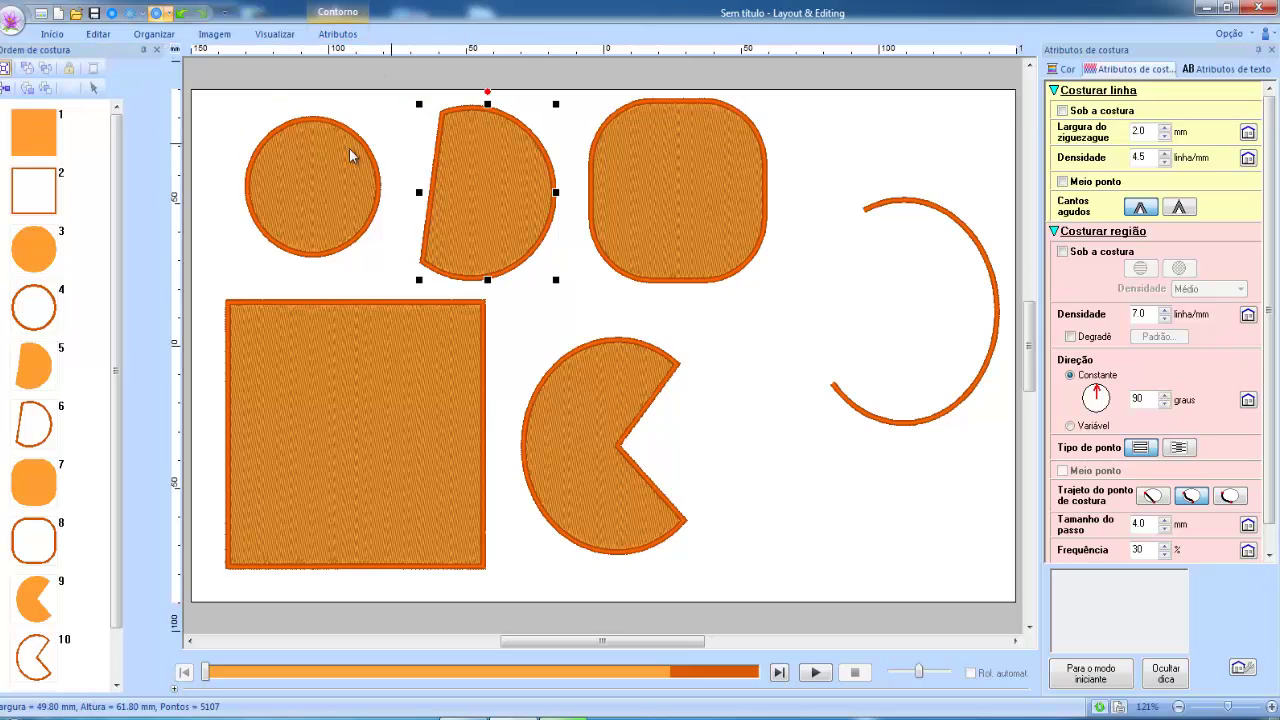
left_click(334, 151)
left_click(340, 37)
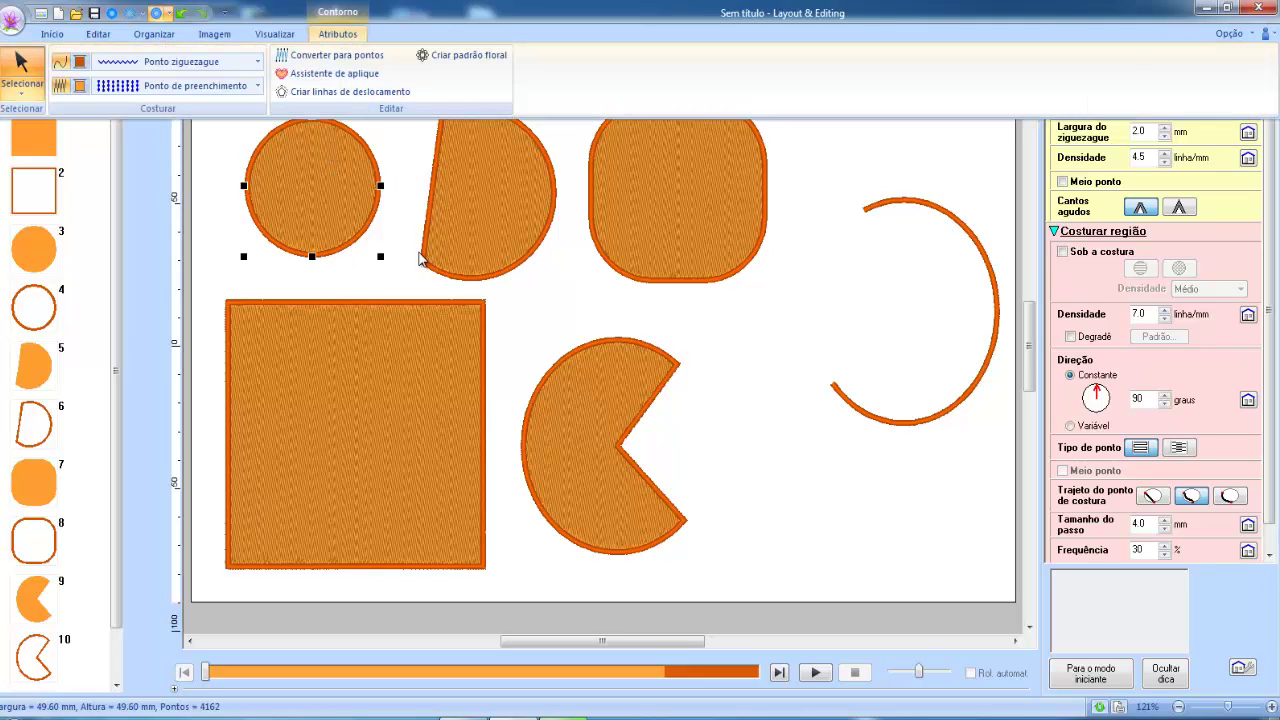
- Set the corner radius of the large sharp-cornered square to 20.0 and clear the selection
left_click(391, 348)
left_click(391, 348)
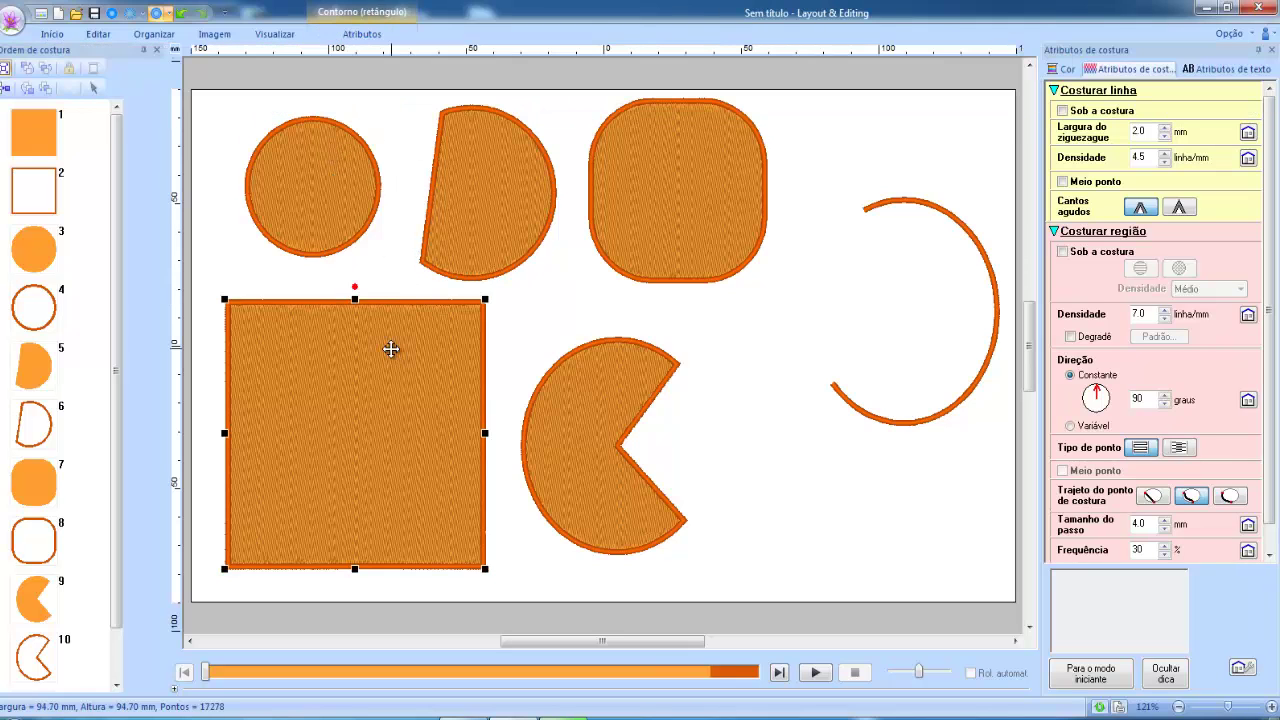
left_click(362, 36)
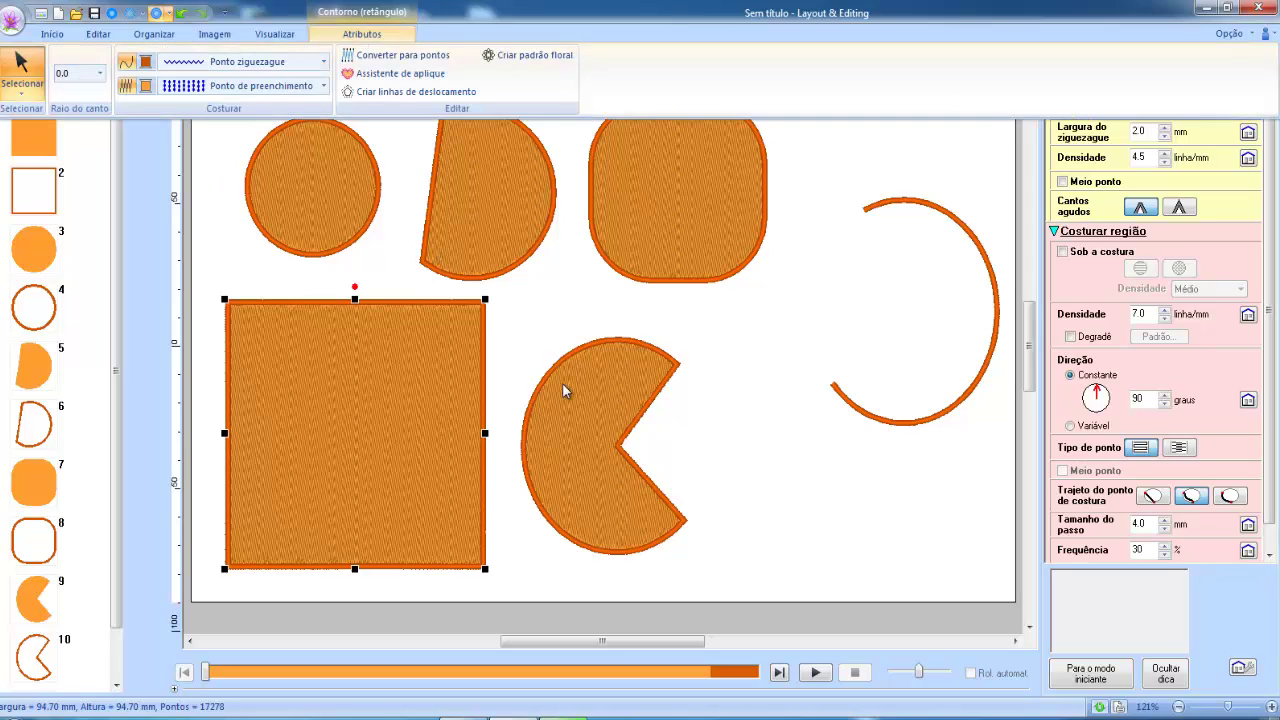
left_click(100, 78)
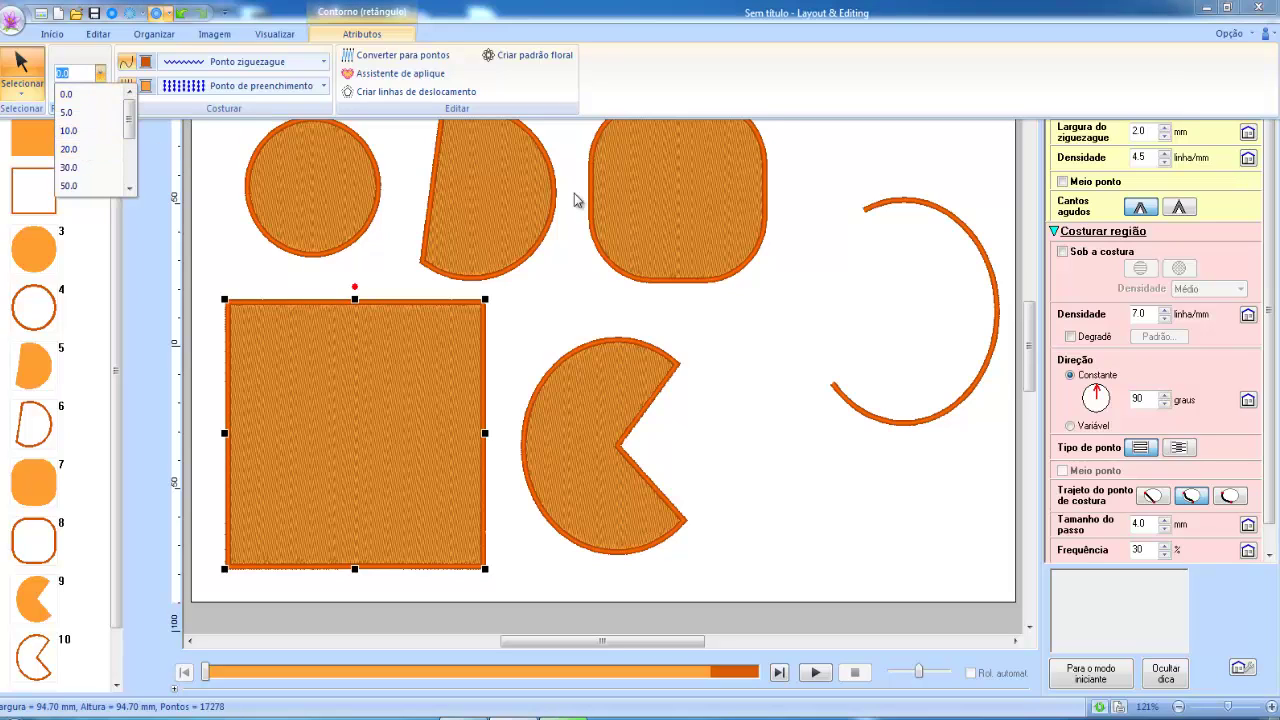
left_click(93, 149)
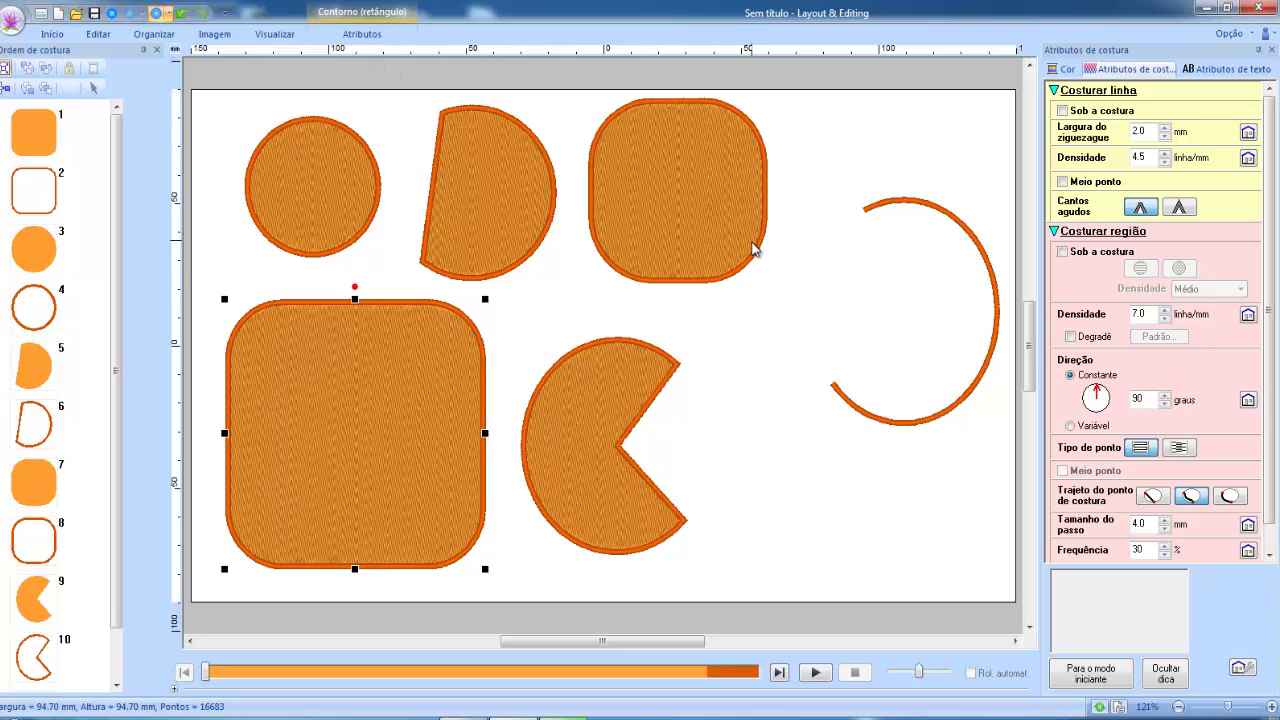
left_click(815, 335)
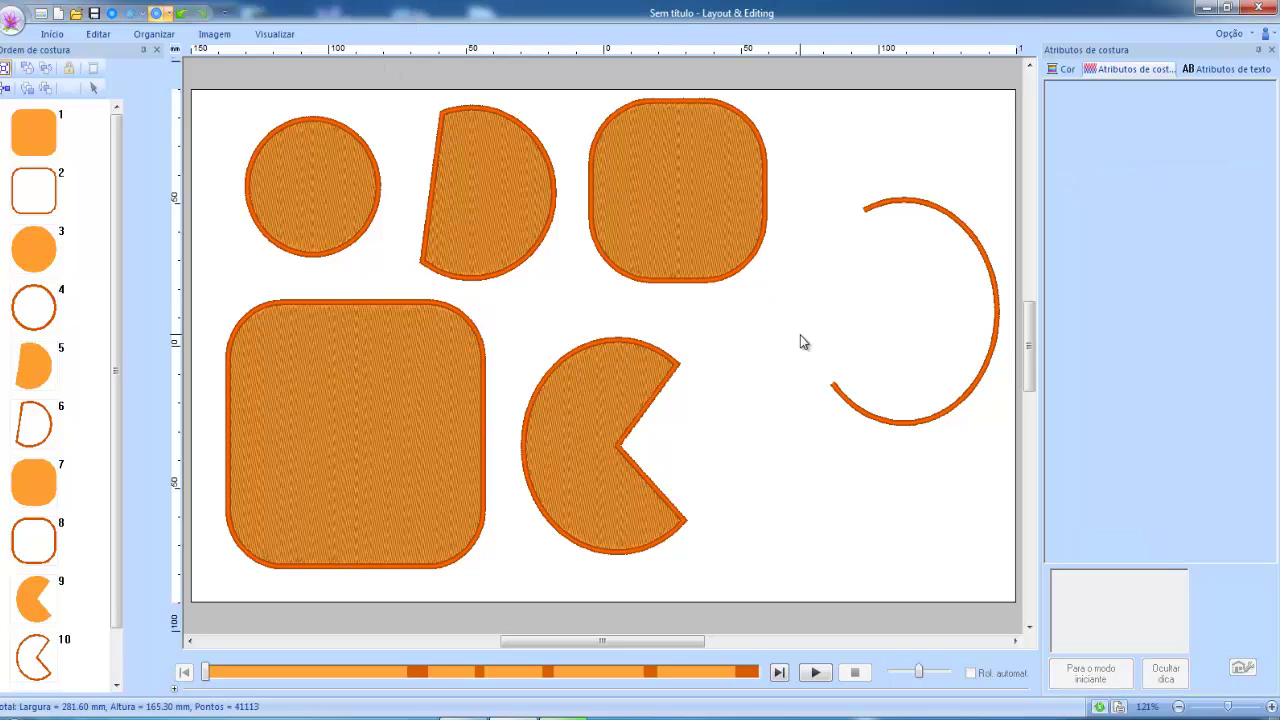